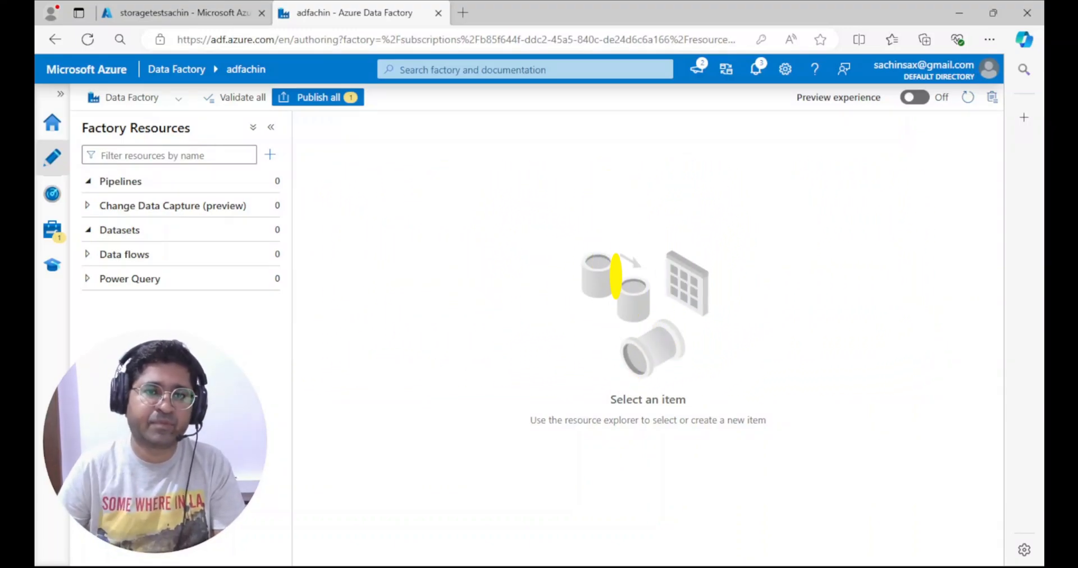
Check the contents of the sourcefile and sinkfile containers in the Azure portal, and return to Azure Data Factory
left_click(187, 12)
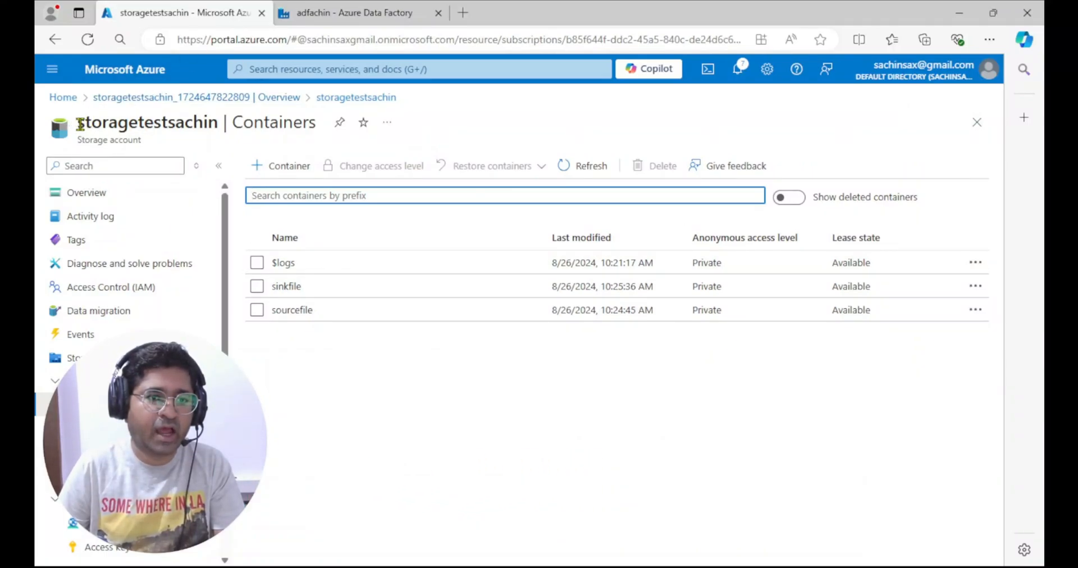
left_click_drag(79, 122, 218, 131)
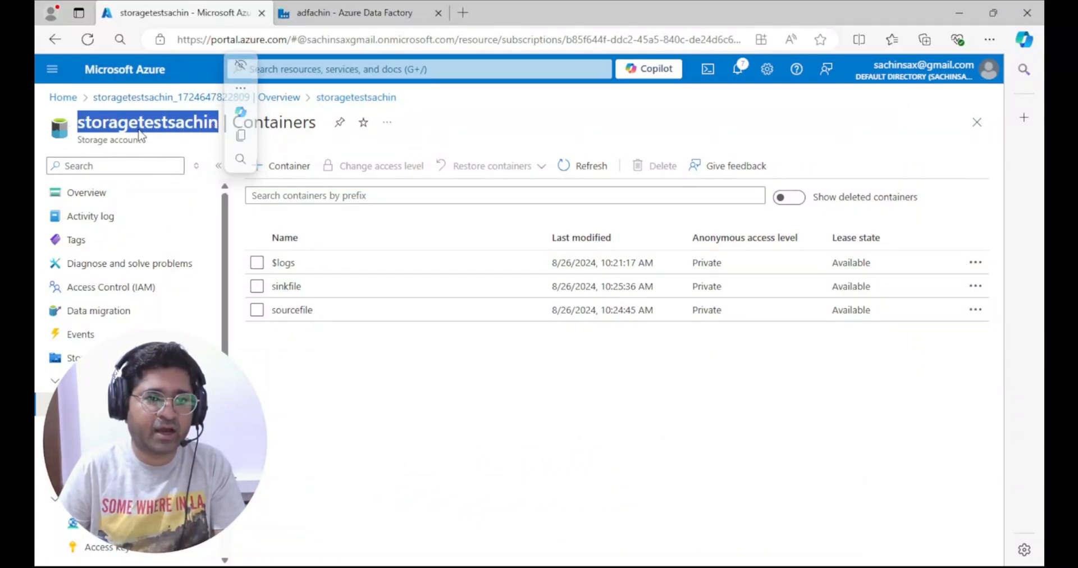
left_click(191, 122)
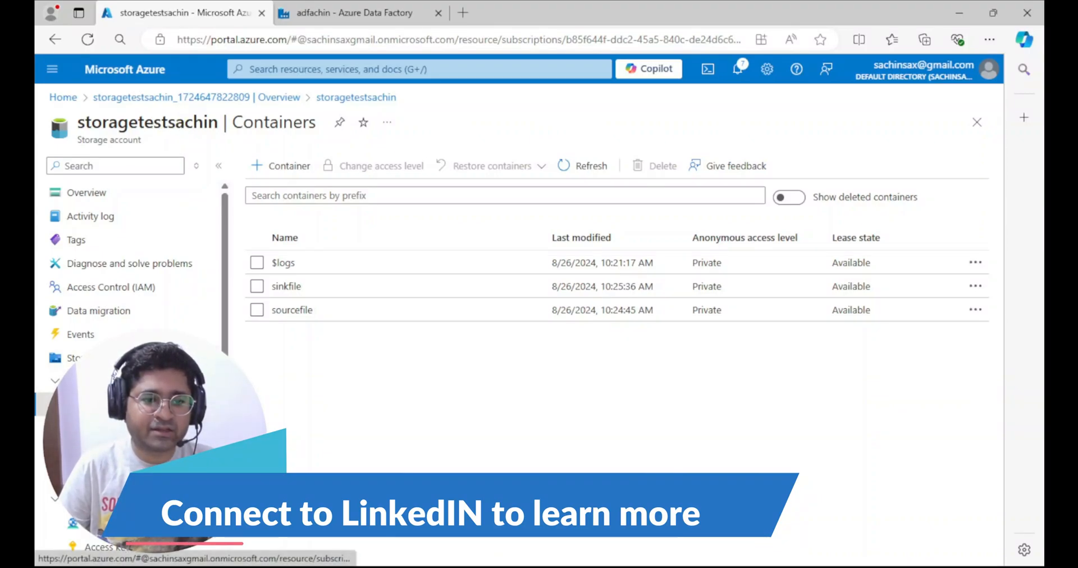
left_click(281, 312)
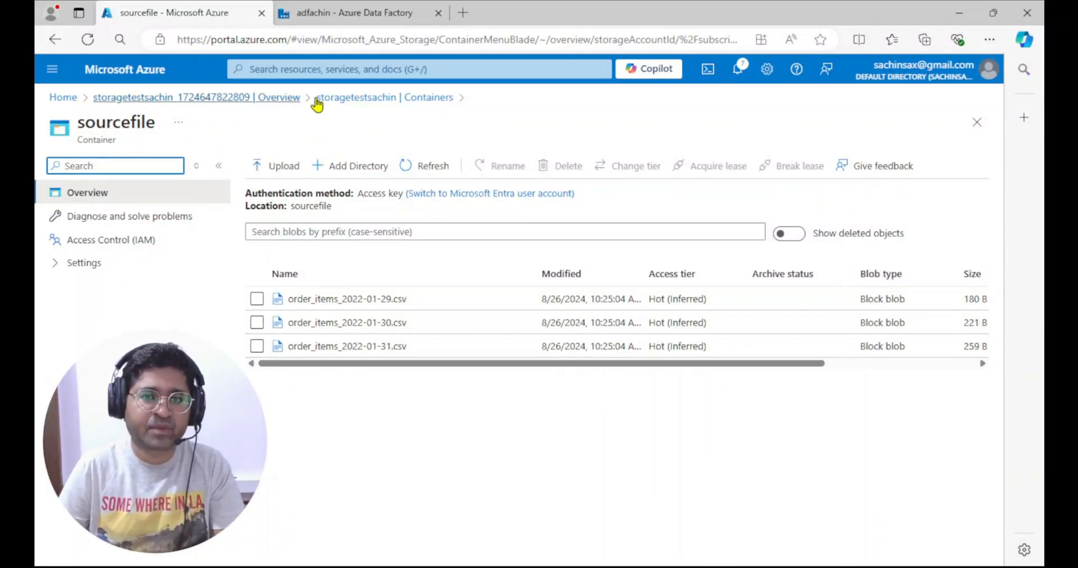
left_click(368, 99)
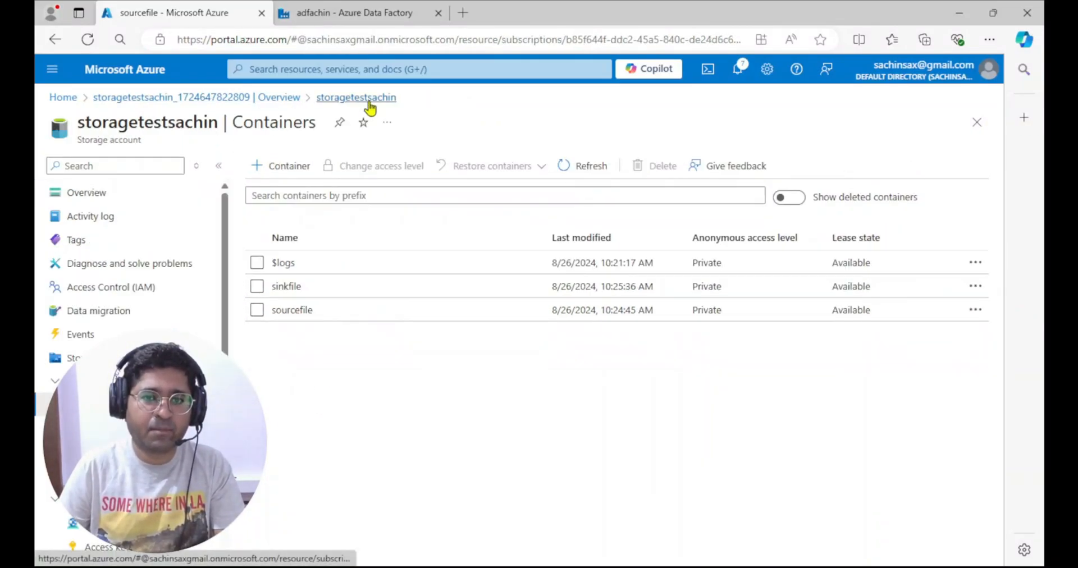
left_click(288, 287)
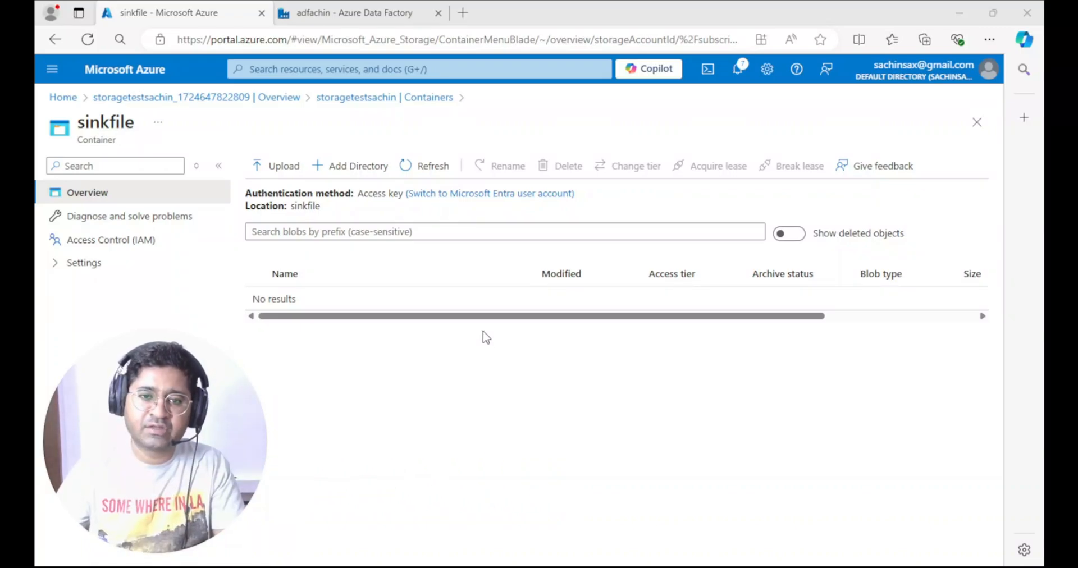
left_click(325, 19)
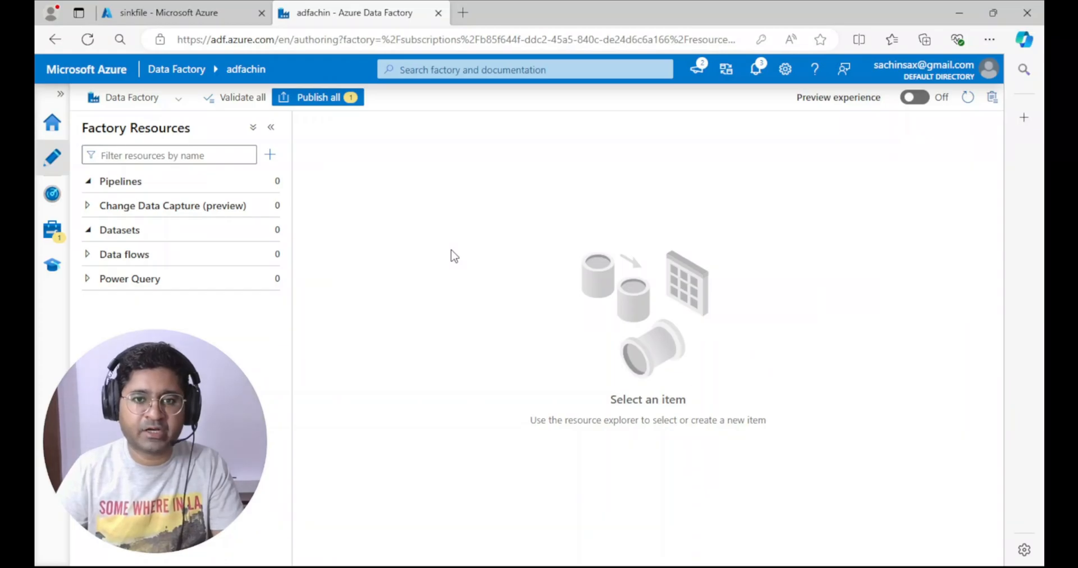
left_click(156, 154)
type("lo")
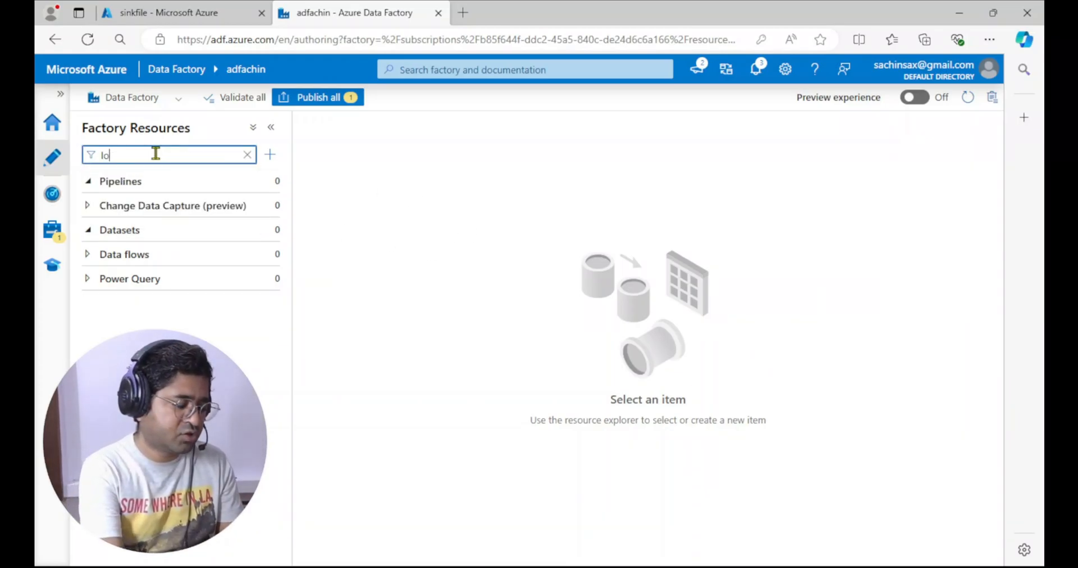
type("kk")
key("BackSpace")
key("BackSpace")
key("BackSpace")
key("BackSpace")
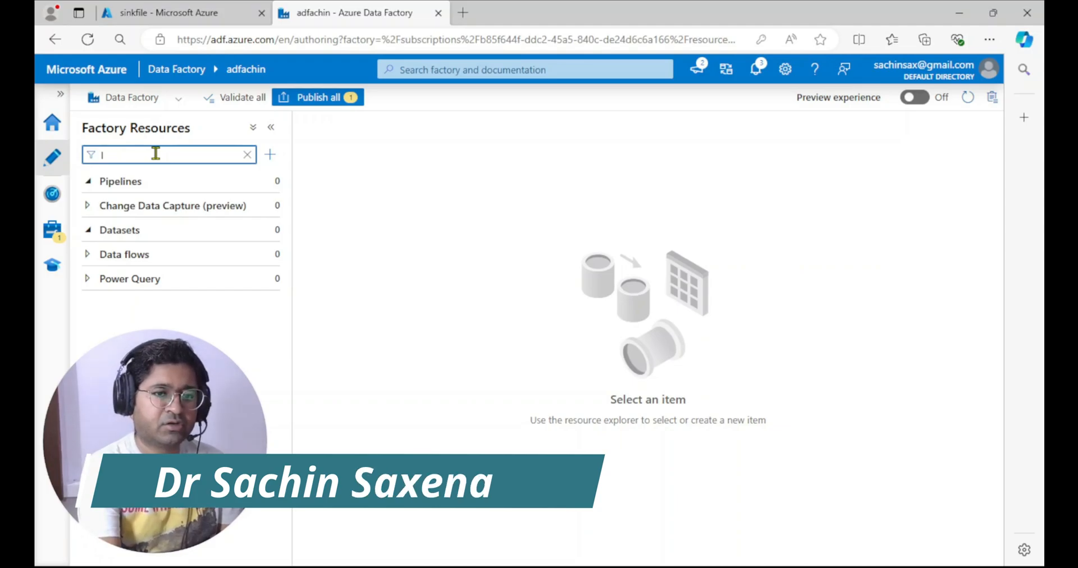
left_click(607, 241)
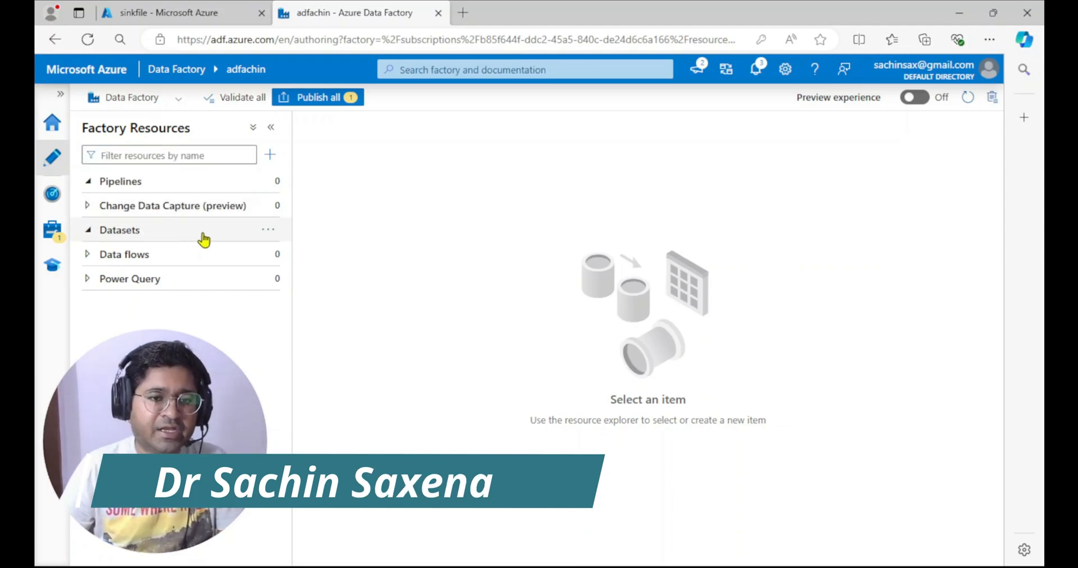
Start a new dataset using Azure Data Lake Storage Gen2 as its data store
left_click(268, 230)
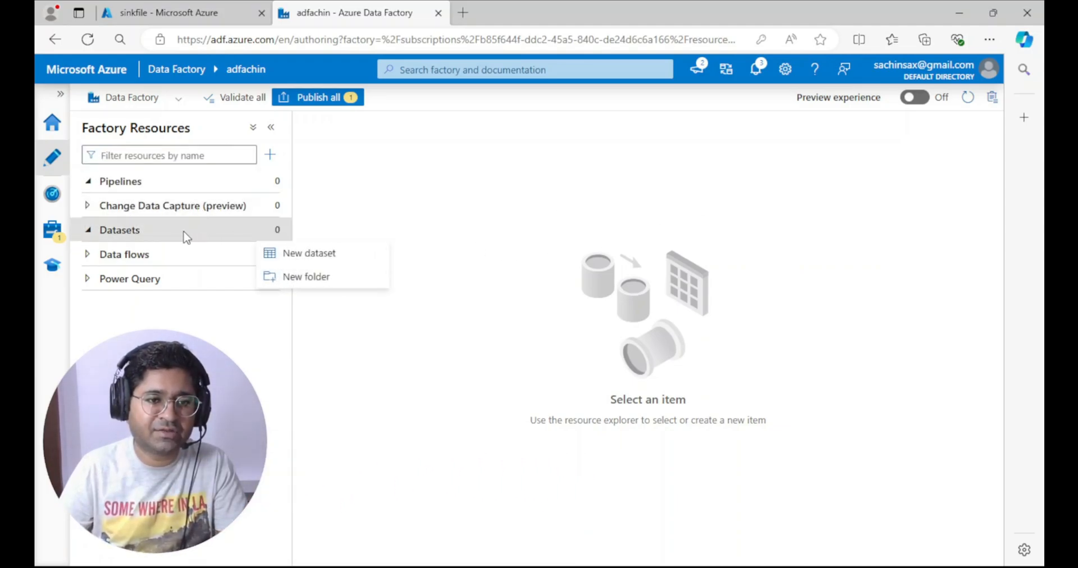
left_click(274, 232)
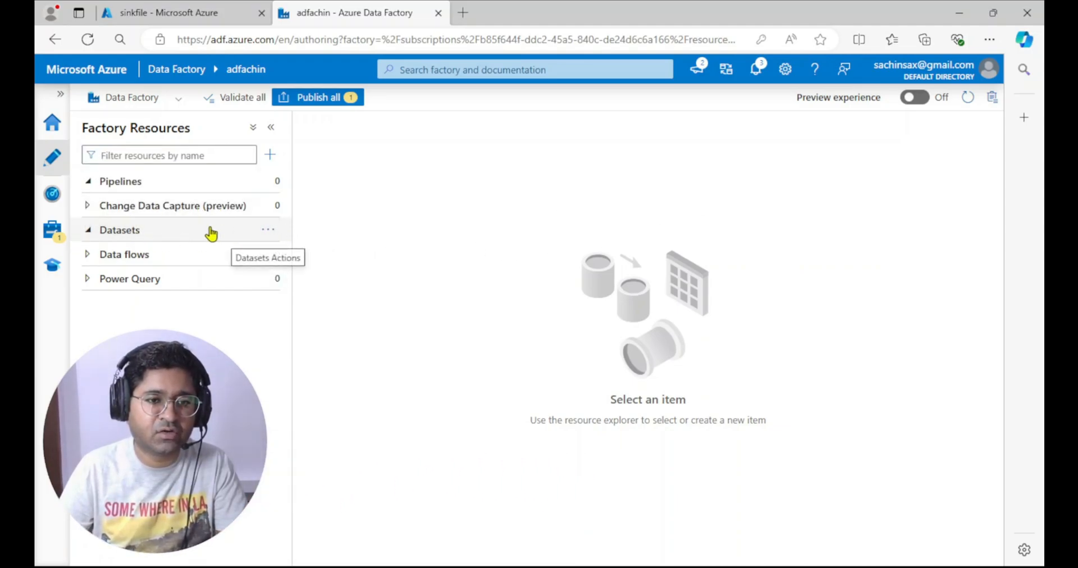
left_click(266, 232)
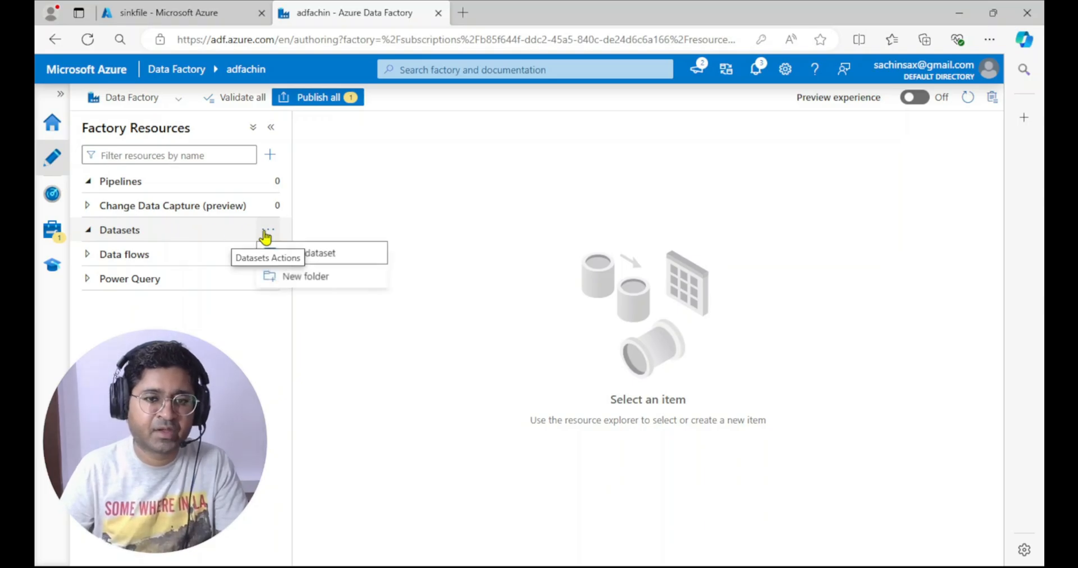
left_click(328, 258)
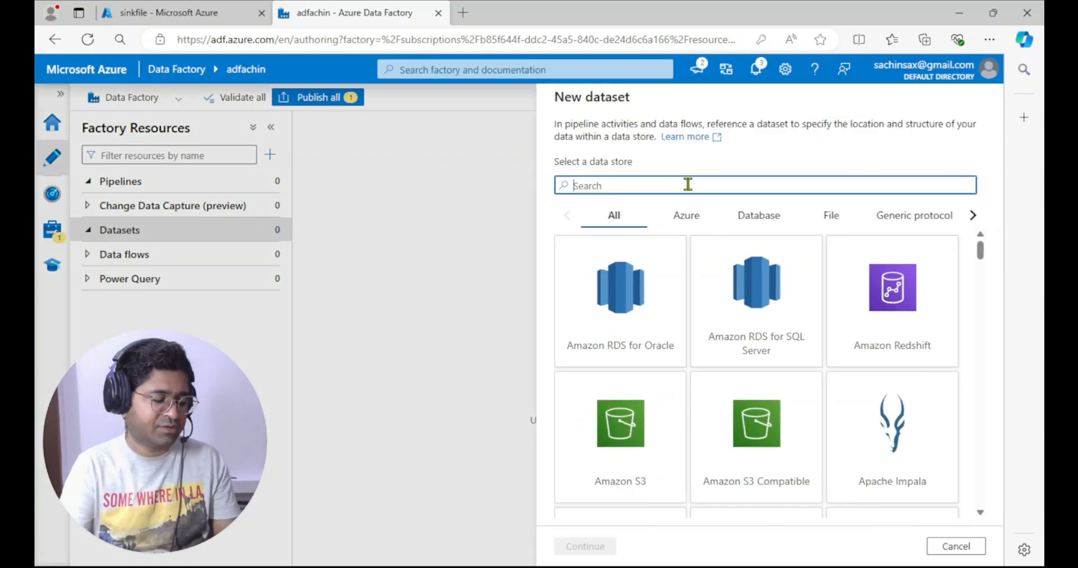
type("lake")
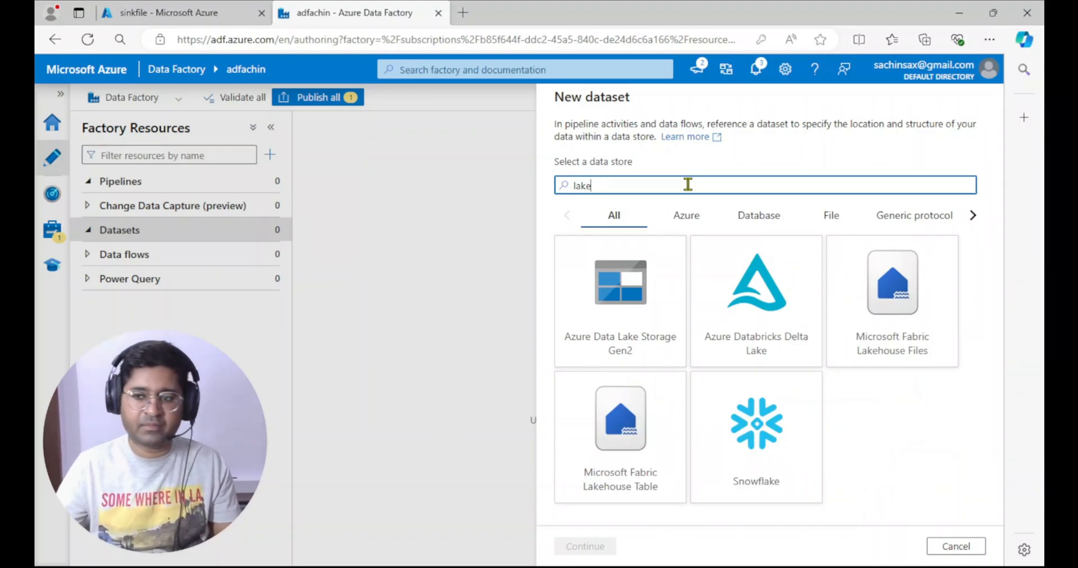
left_click(594, 307)
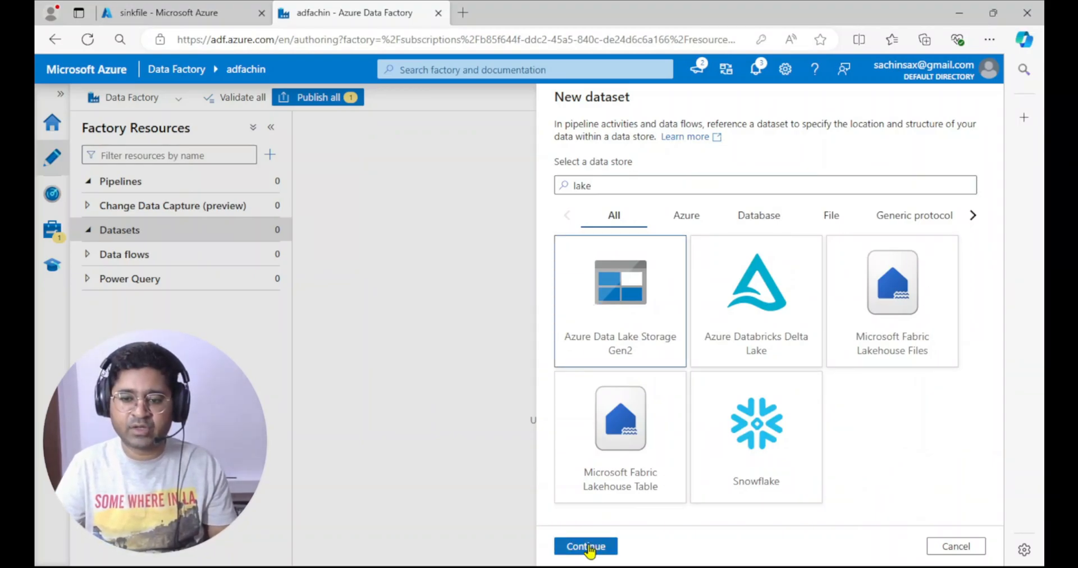
left_click(587, 547)
Choose the DelimitedText format and name the dataset dataset_source
left_click(924, 207)
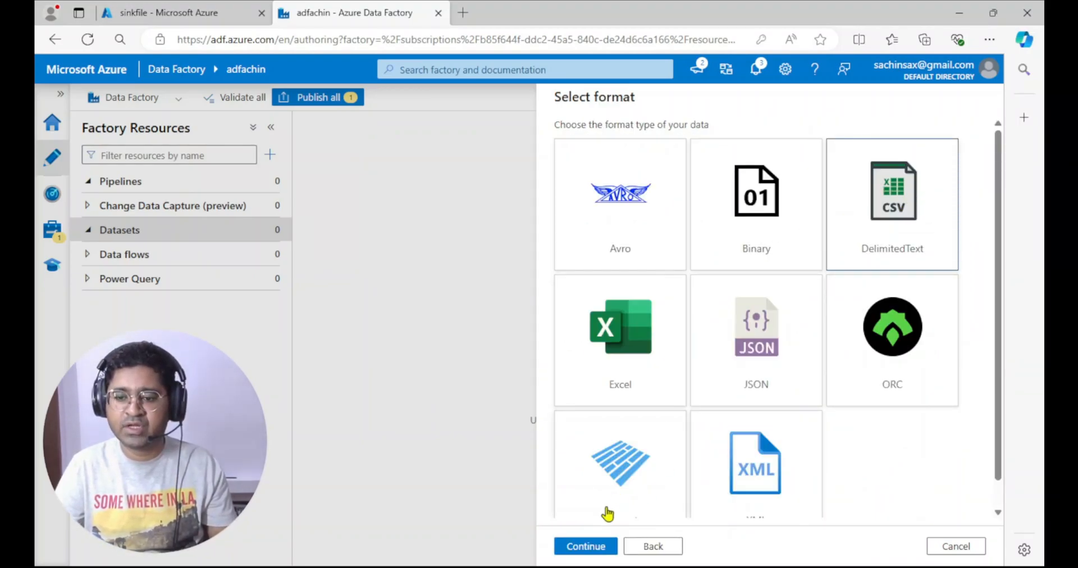
left_click(586, 546)
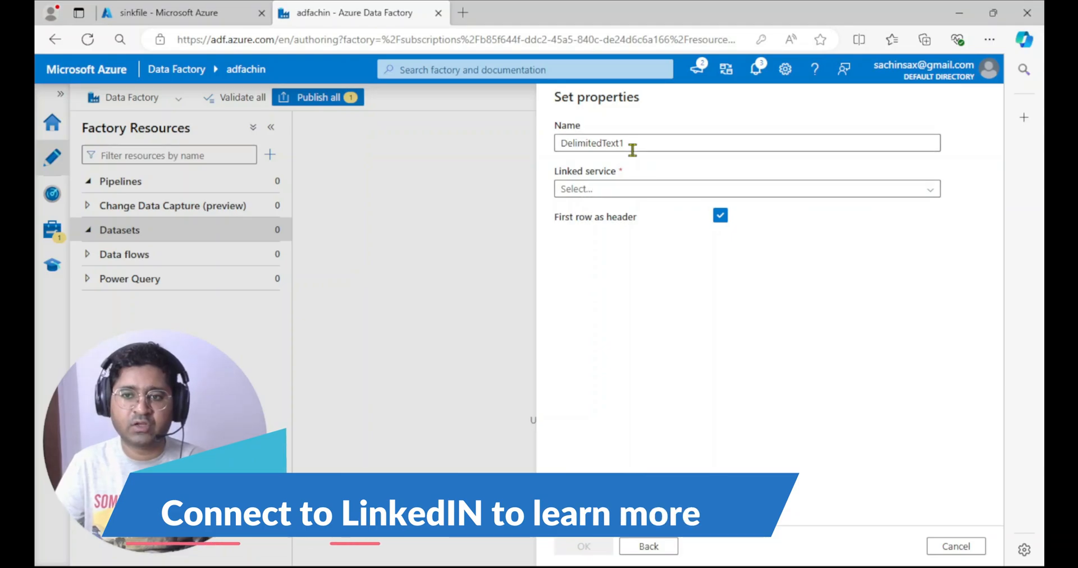
double_click(633, 149)
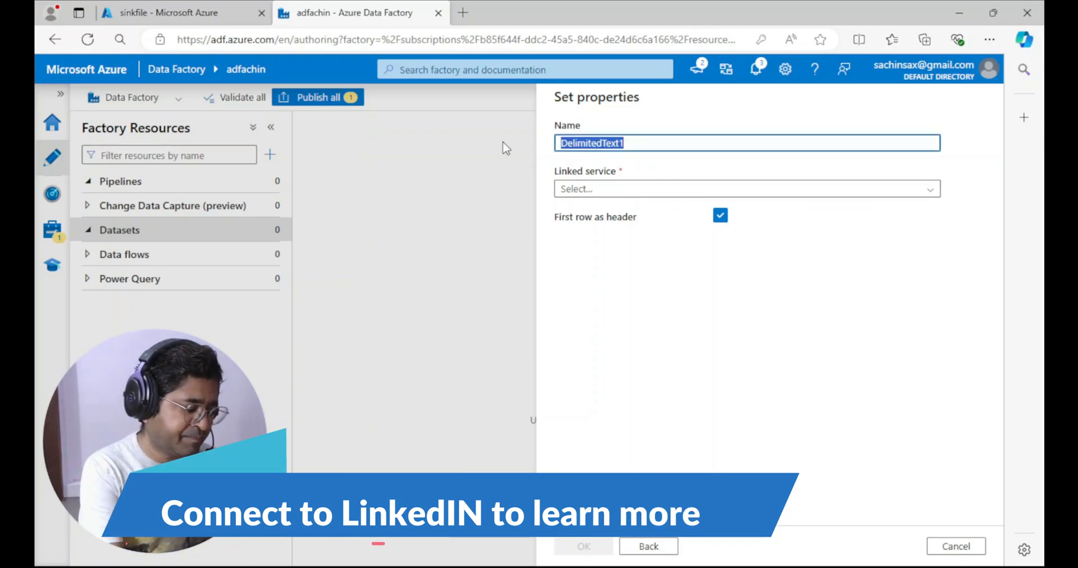
type("dataset_source")
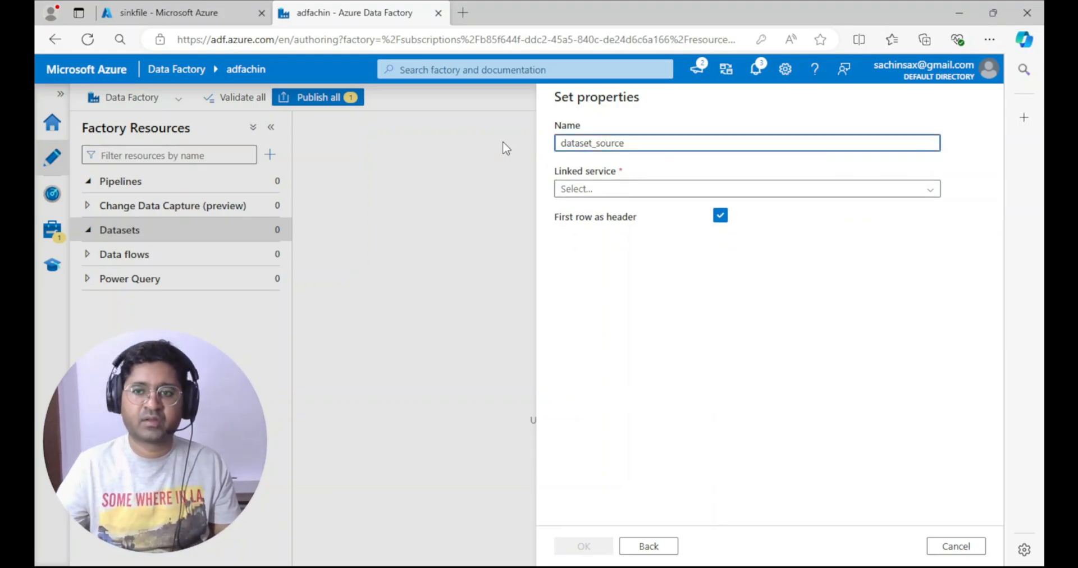
Start a new linked service for the dataset and name it ls_source_yest_01
left_click(599, 187)
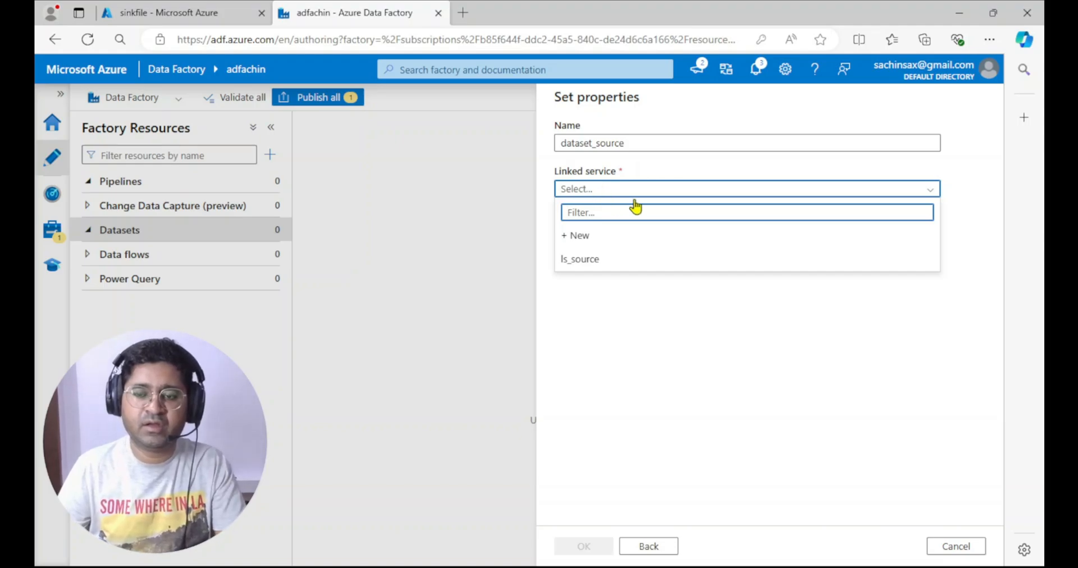
left_click(578, 237)
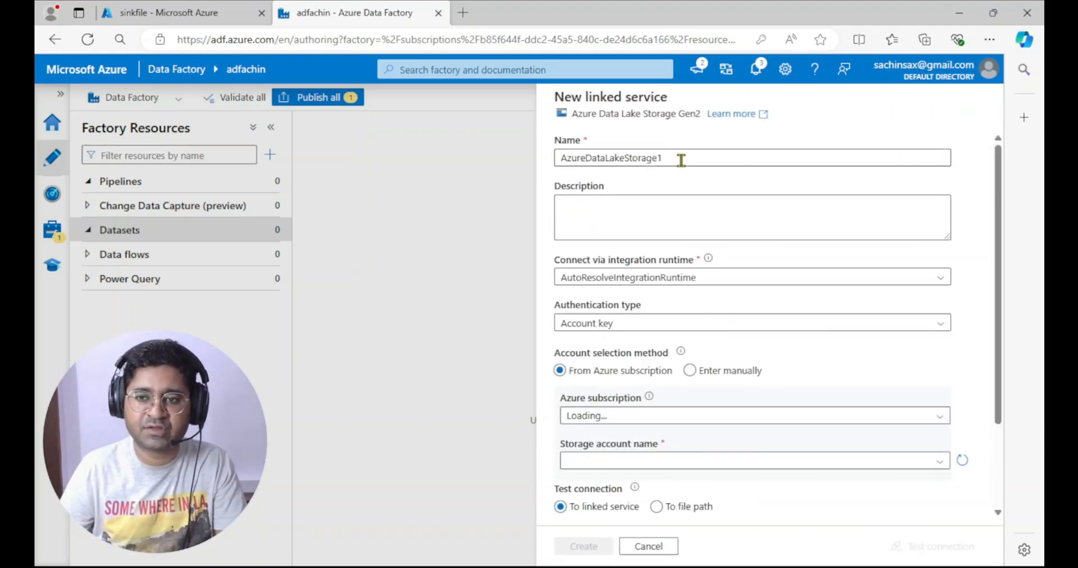
left_click_drag(682, 160, 564, 154)
type("ls_source")
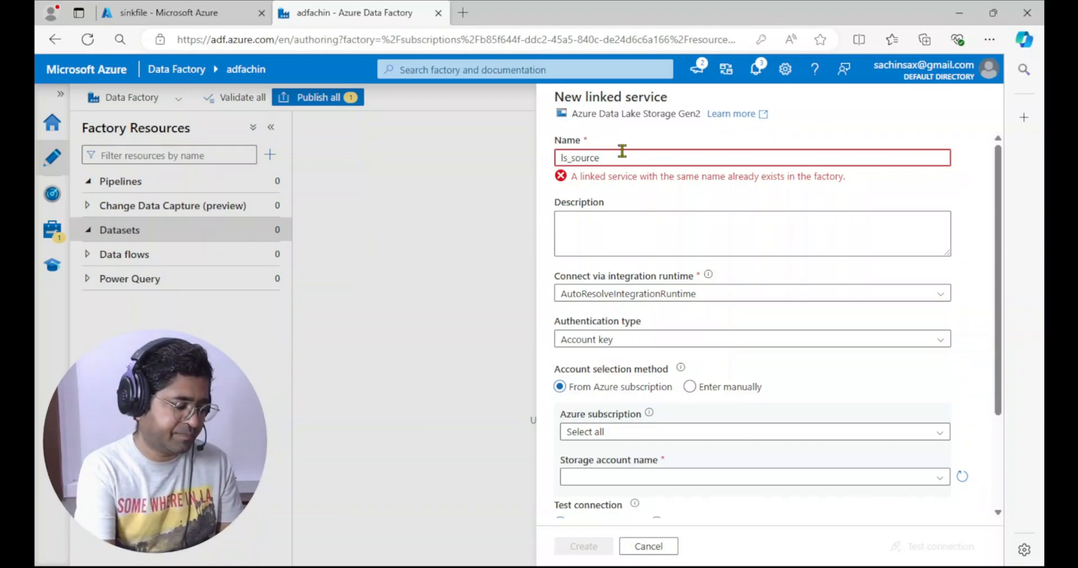
type("_yest")
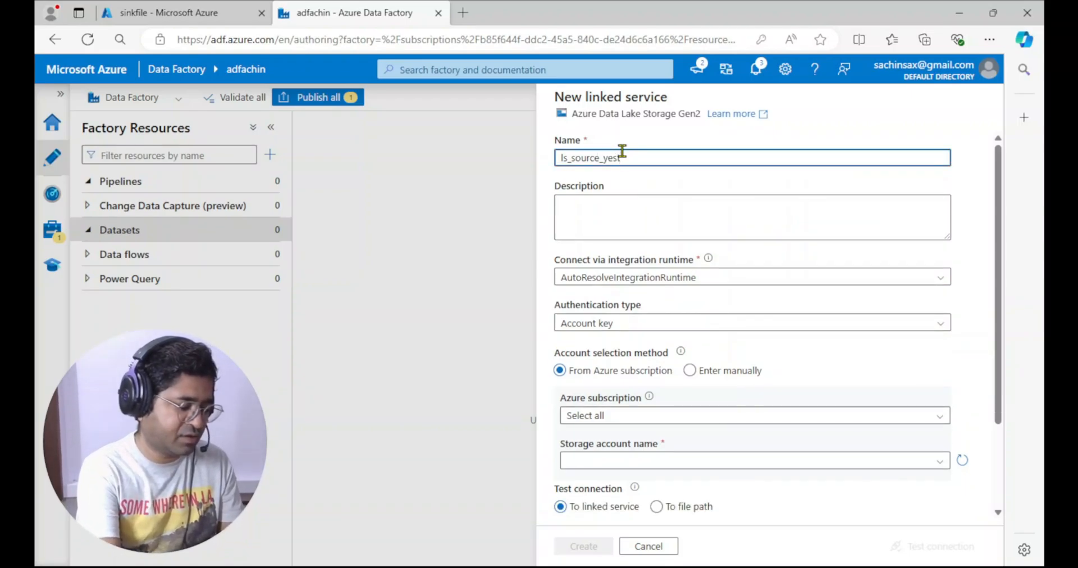
type("_01")
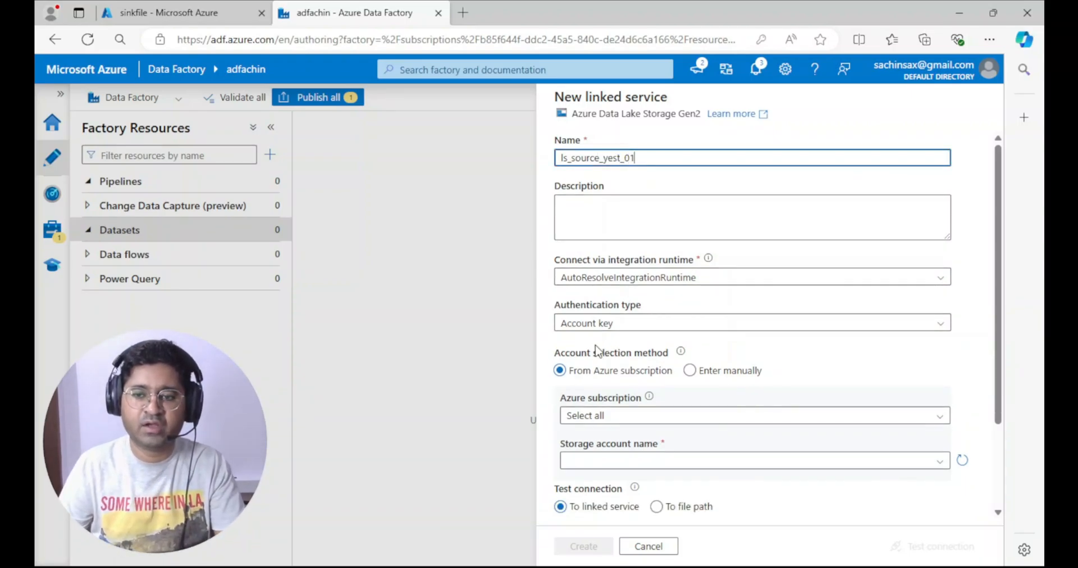
Create the linked service with the Apr2024 Azure Paid subscription and the storagetestsachin storage account, testing its connection first
scroll(592, 354, "down", 2)
left_click(596, 306)
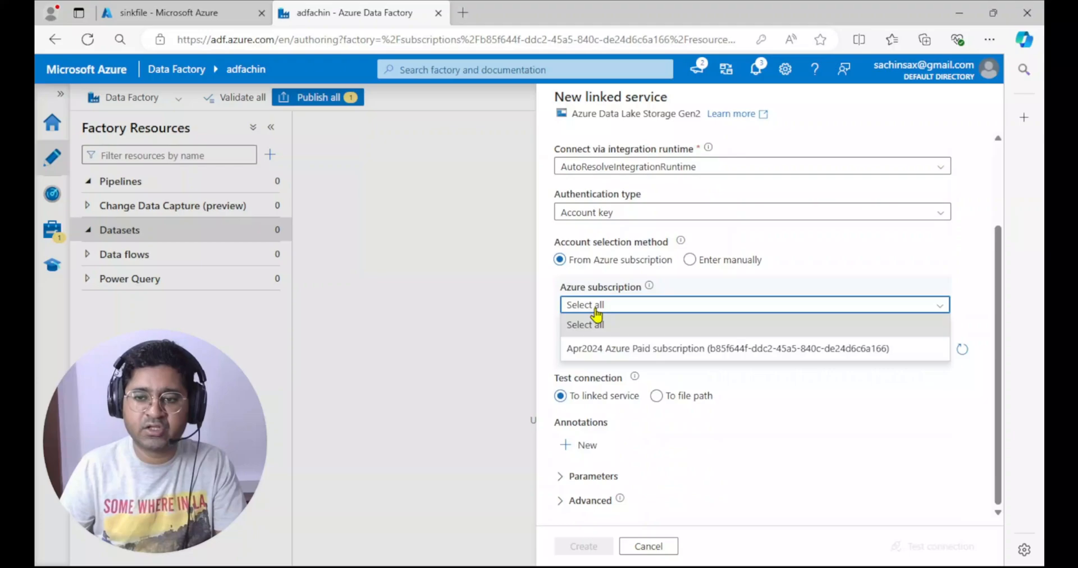
left_click(601, 350)
left_click(601, 353)
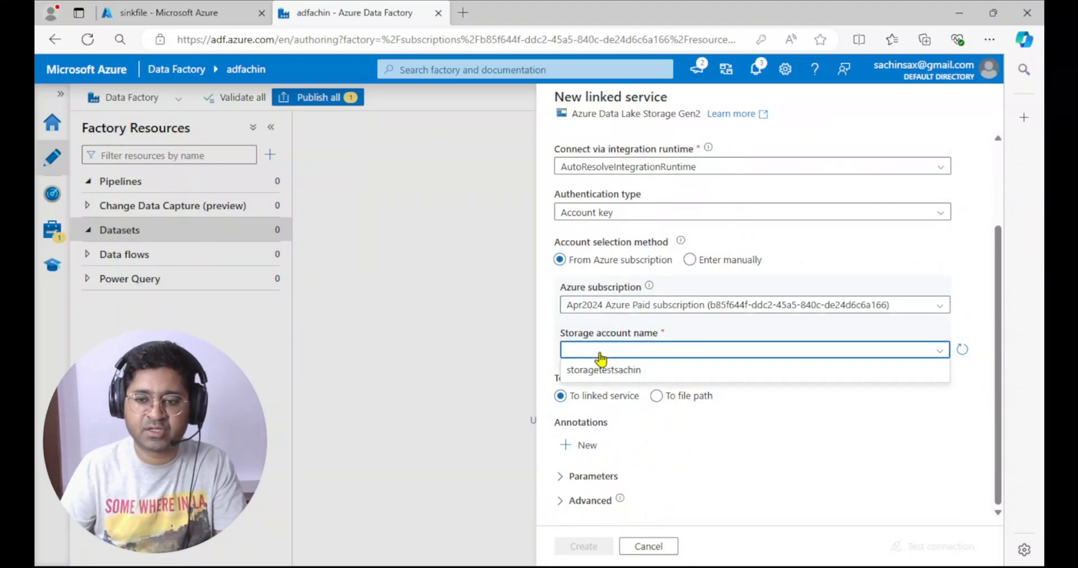
left_click(604, 370)
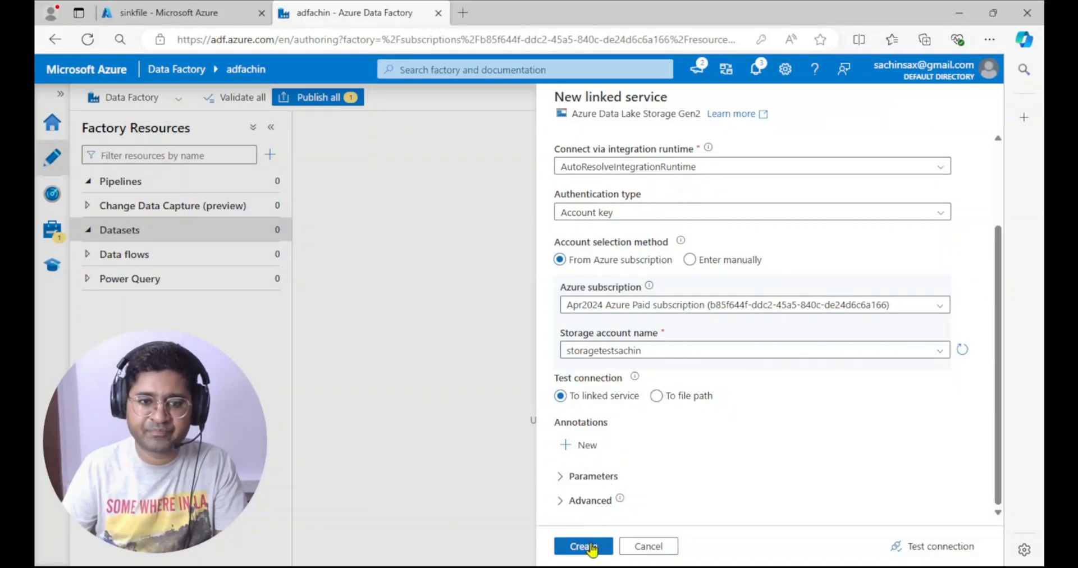
left_click(921, 550)
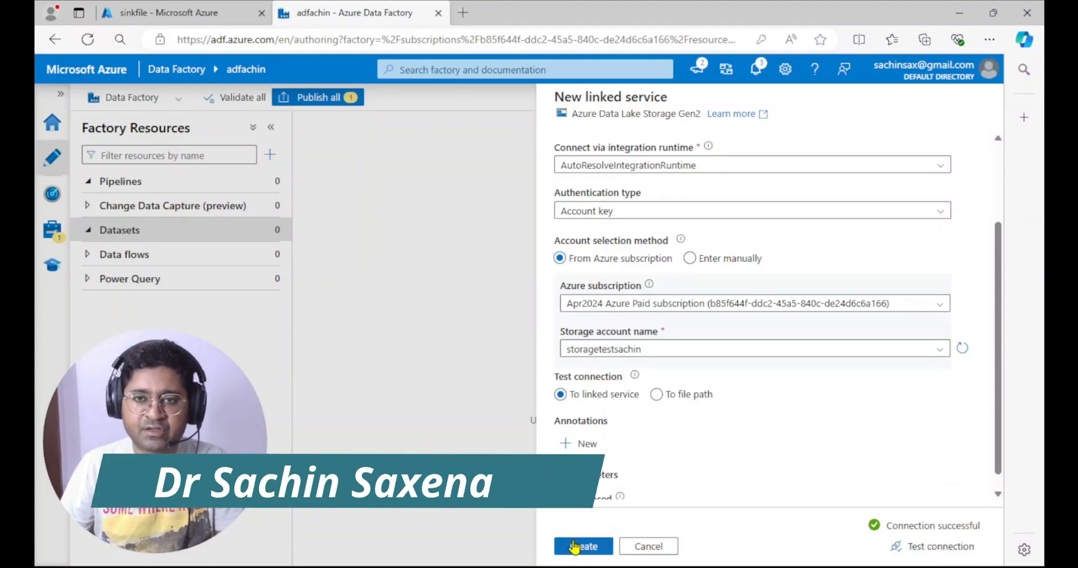
left_click(573, 548)
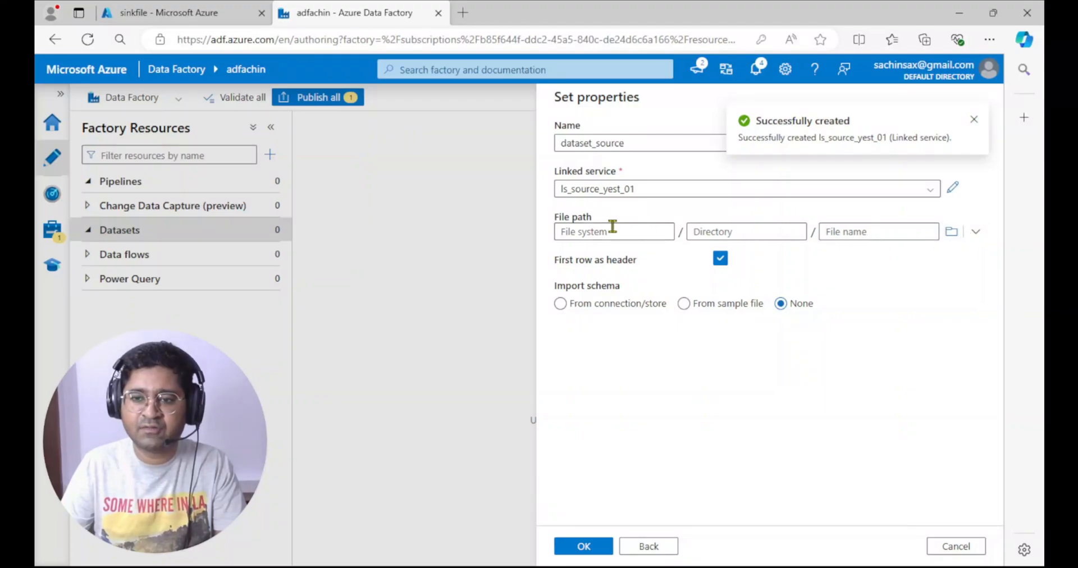
Set the dataset's file path to order_items_2022-01-29.csv in the sourcefile container
left_click(613, 228)
left_click(720, 231)
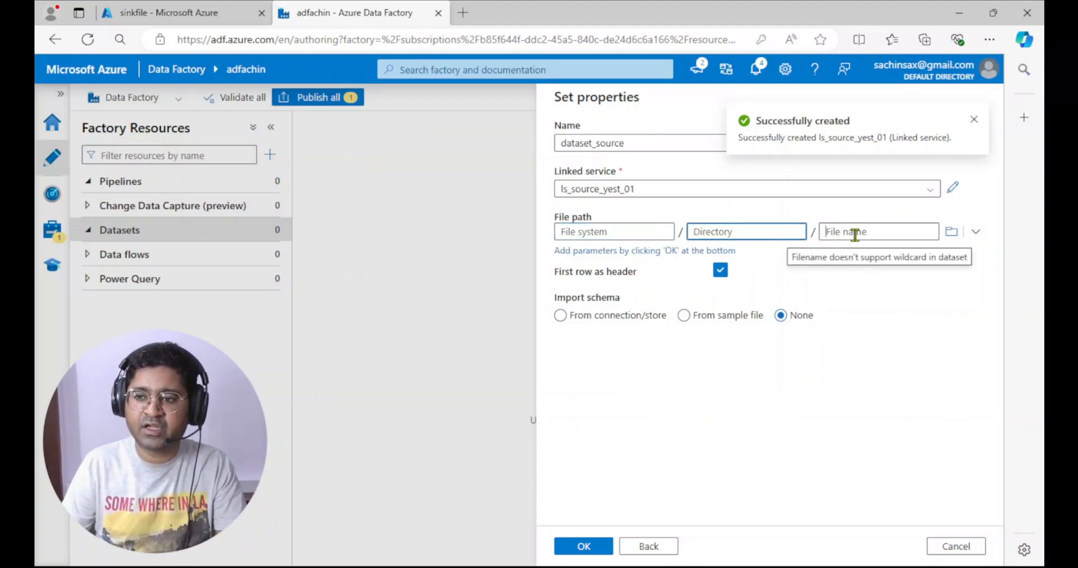
left_click(854, 234)
left_click(955, 236)
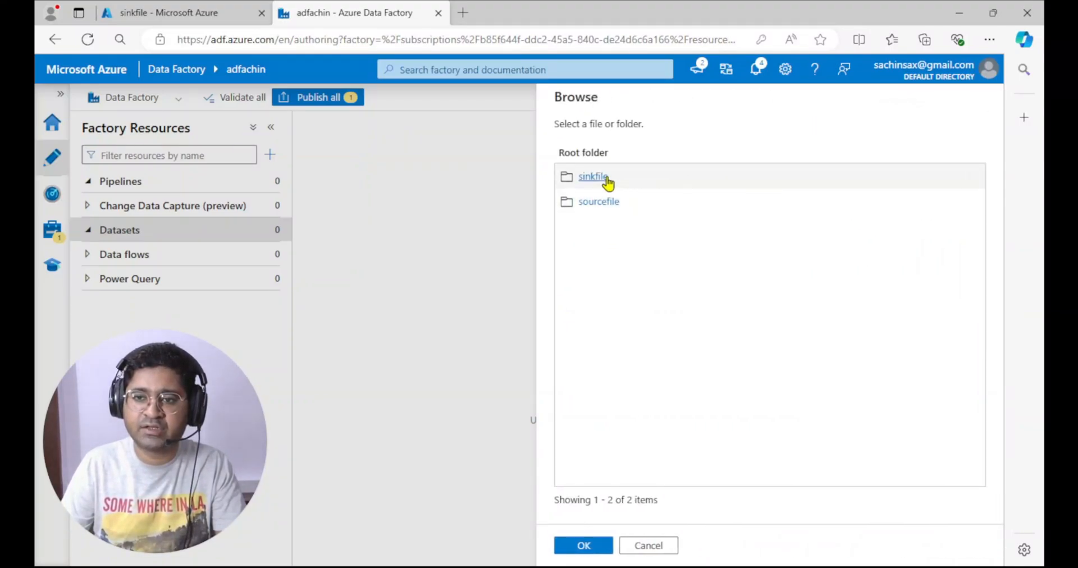
left_click(597, 202)
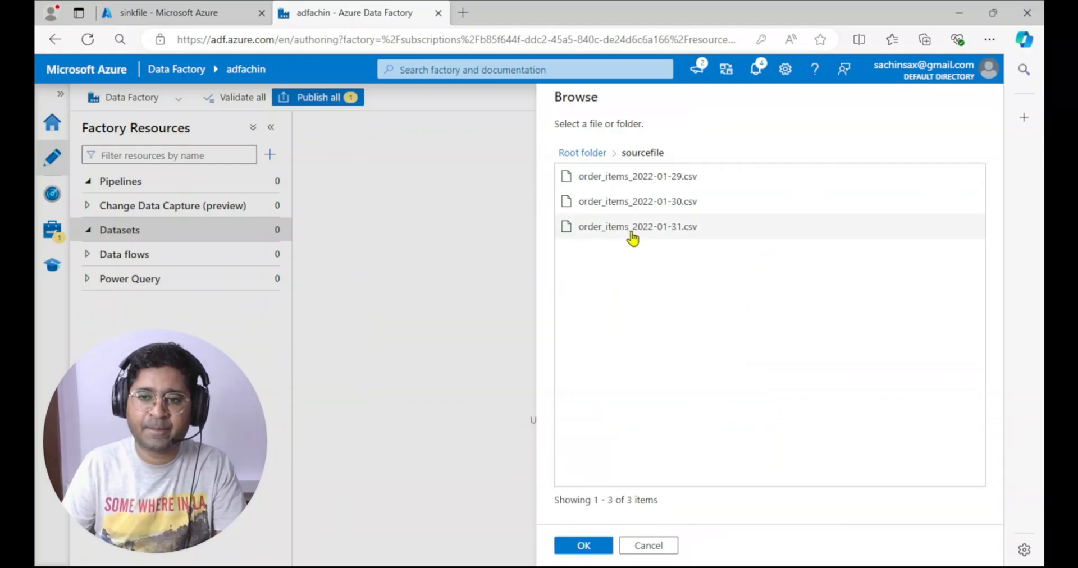
left_click(607, 177)
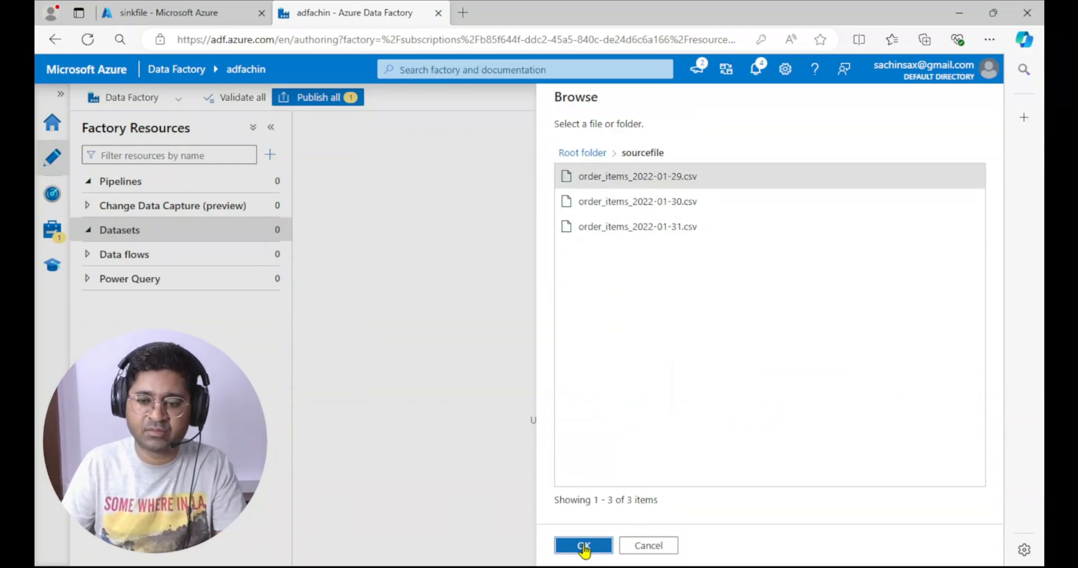
left_click(584, 546)
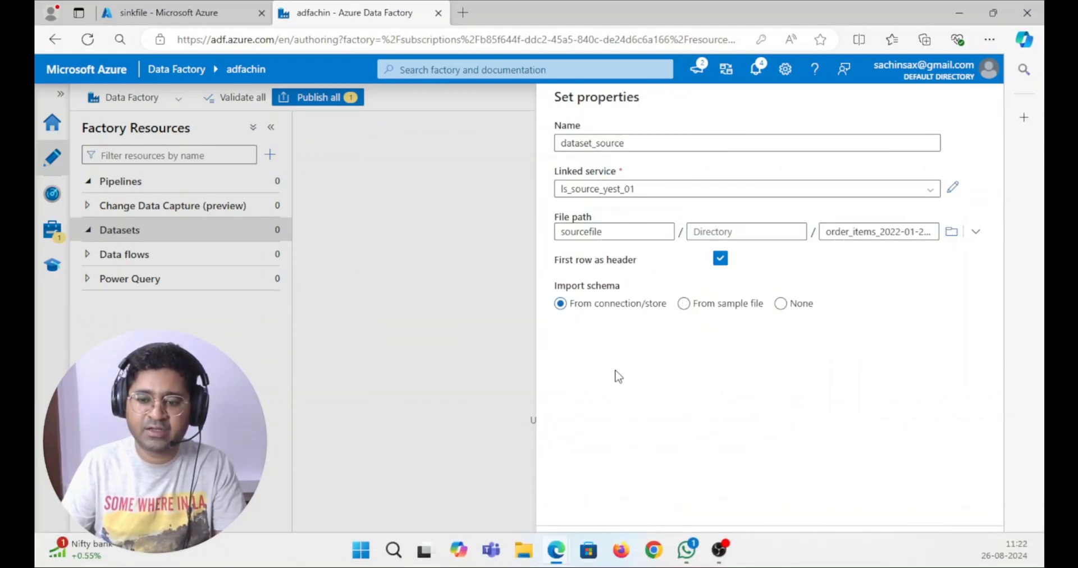
Confirm the dataset's properties to create it, and add a new pipeline to the factory
left_click(578, 550)
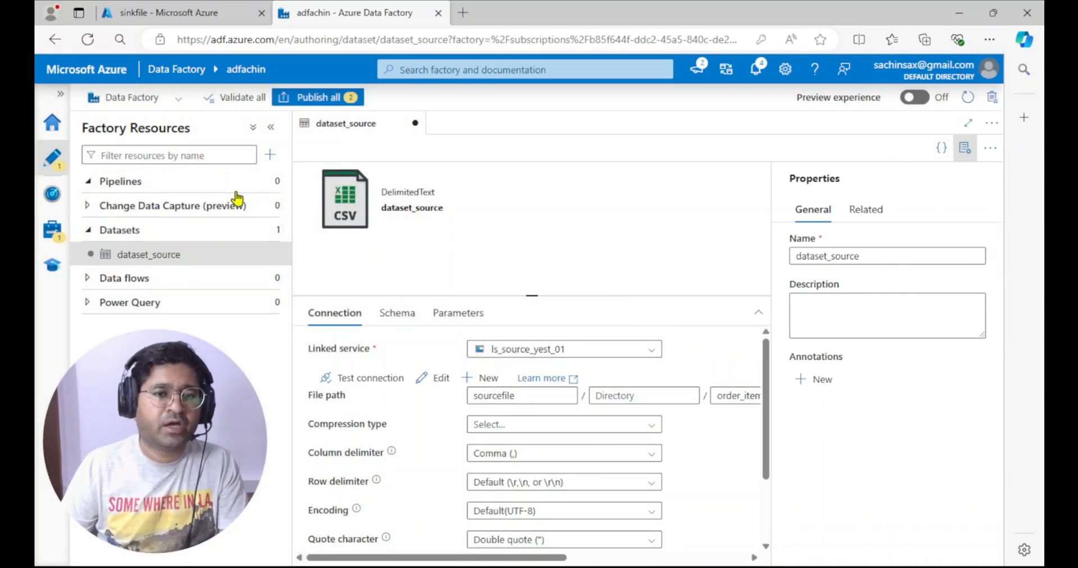
left_click(267, 181)
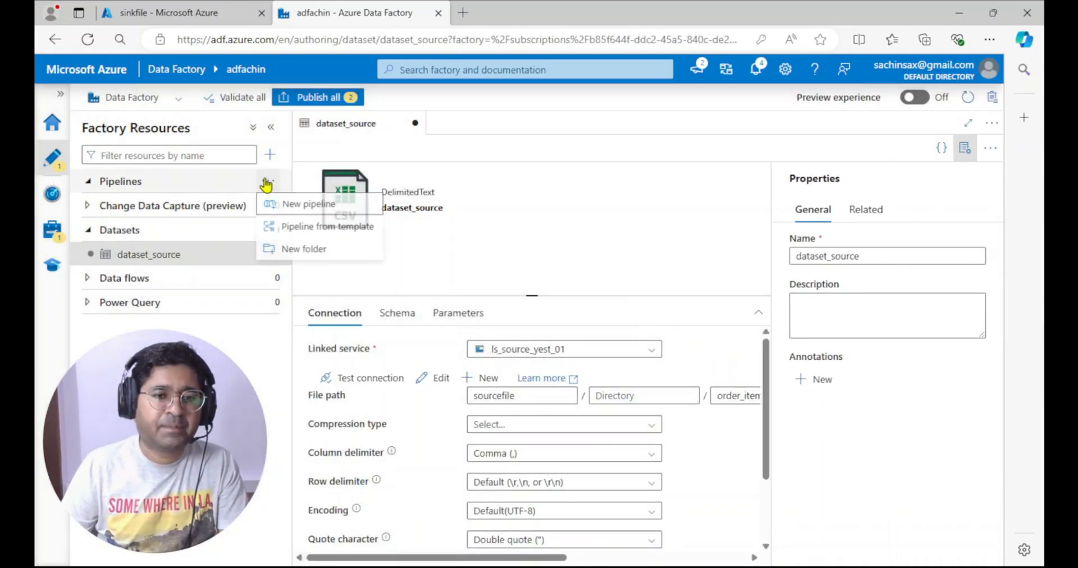
left_click(308, 208)
Find the Lookup activity, add it to the pipeline canvas, and collapse the activity list
left_click(386, 175)
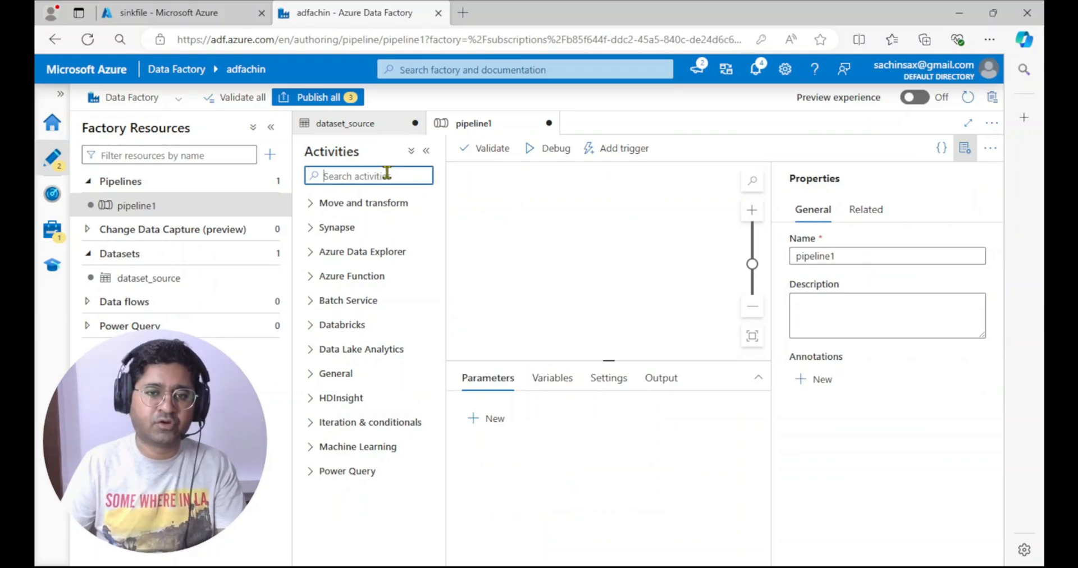
type("loo")
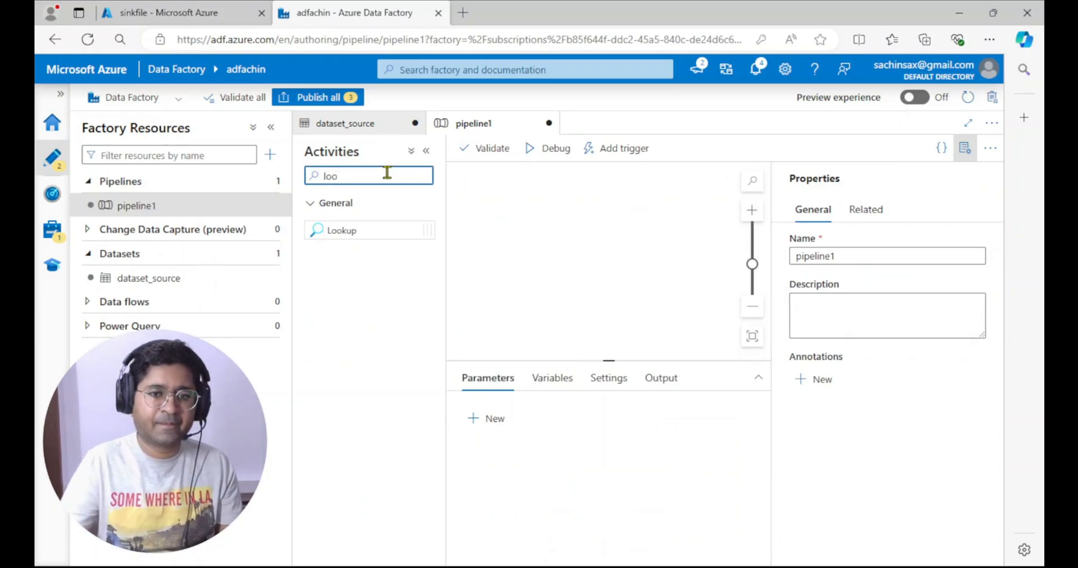
left_click_drag(369, 229, 515, 215)
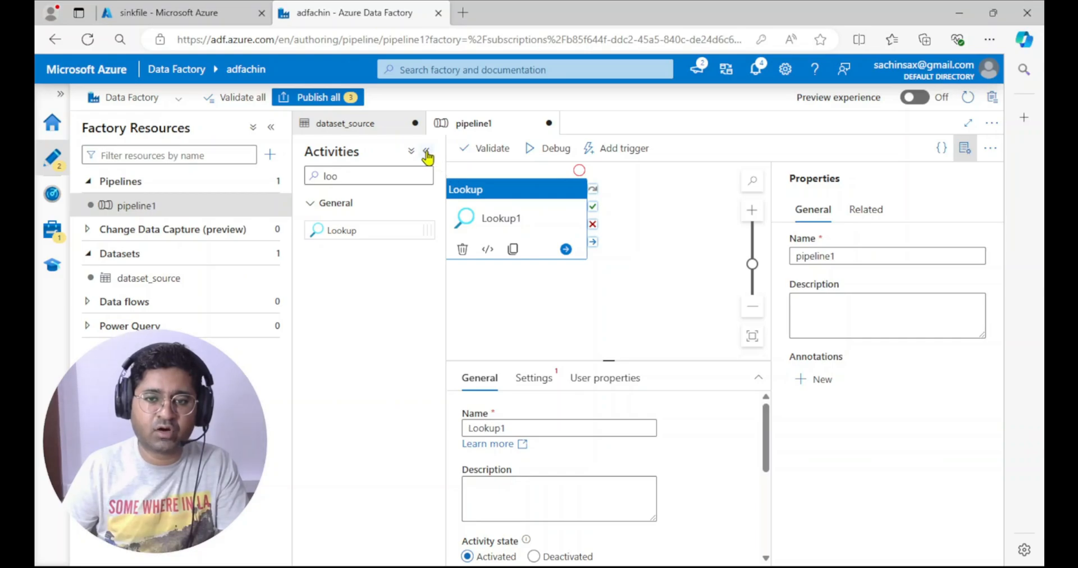
left_click(427, 153)
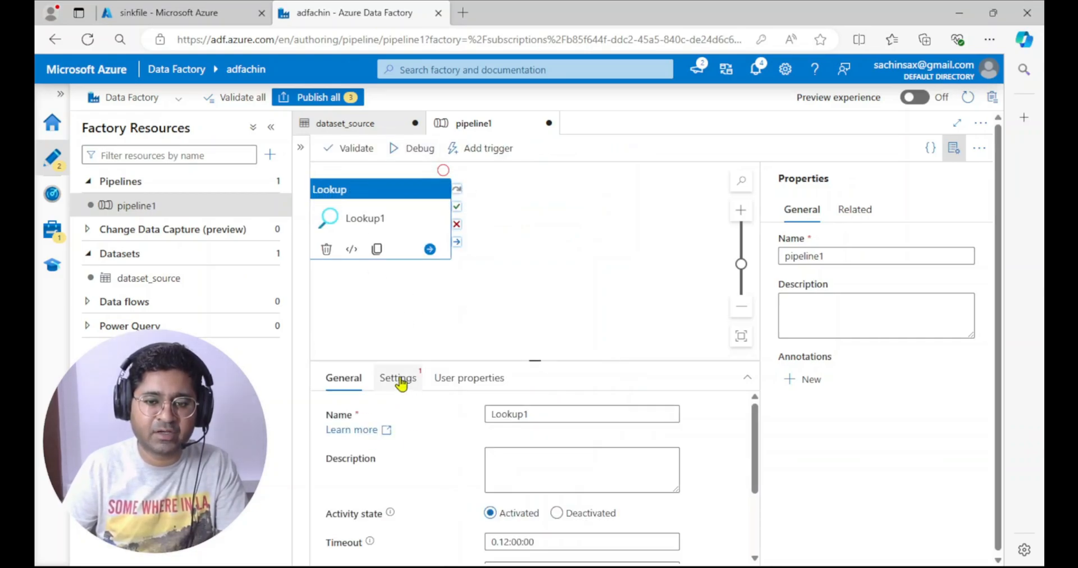
Set the Lookup activity's source dataset to dataset_source
left_click(401, 384)
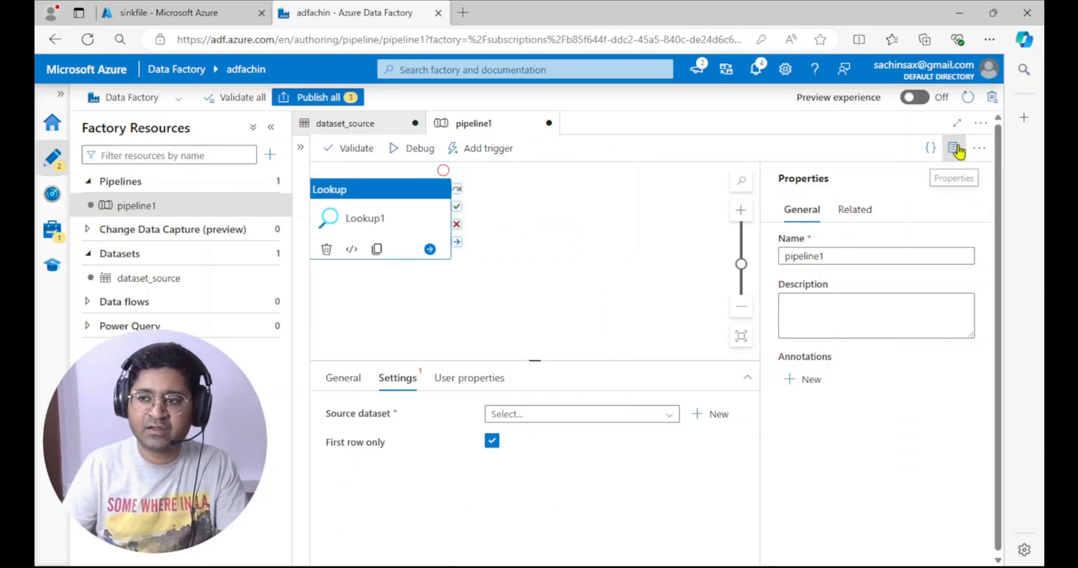
left_click(954, 147)
left_click(549, 416)
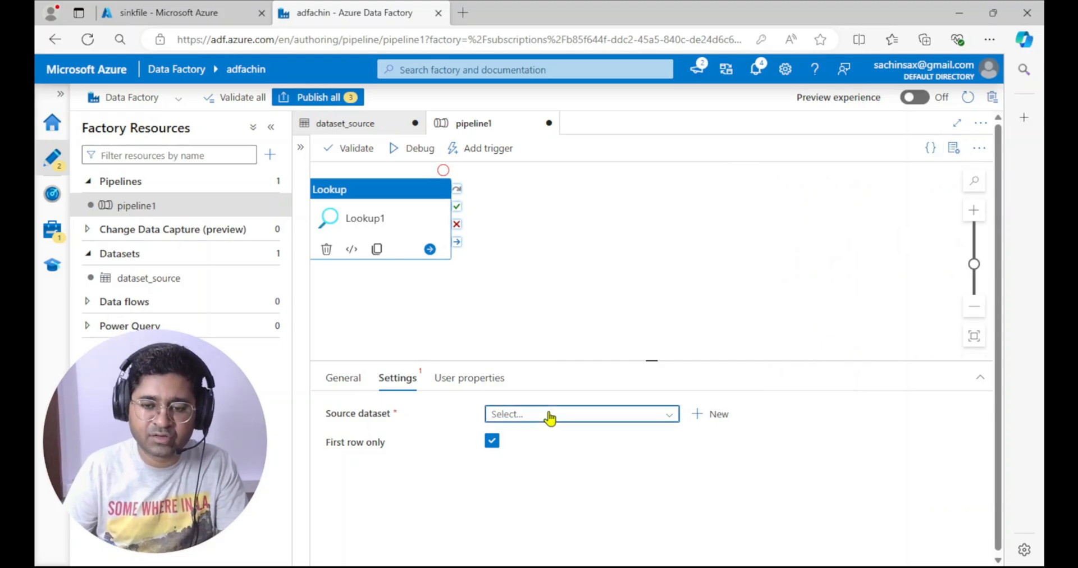
left_click(523, 438)
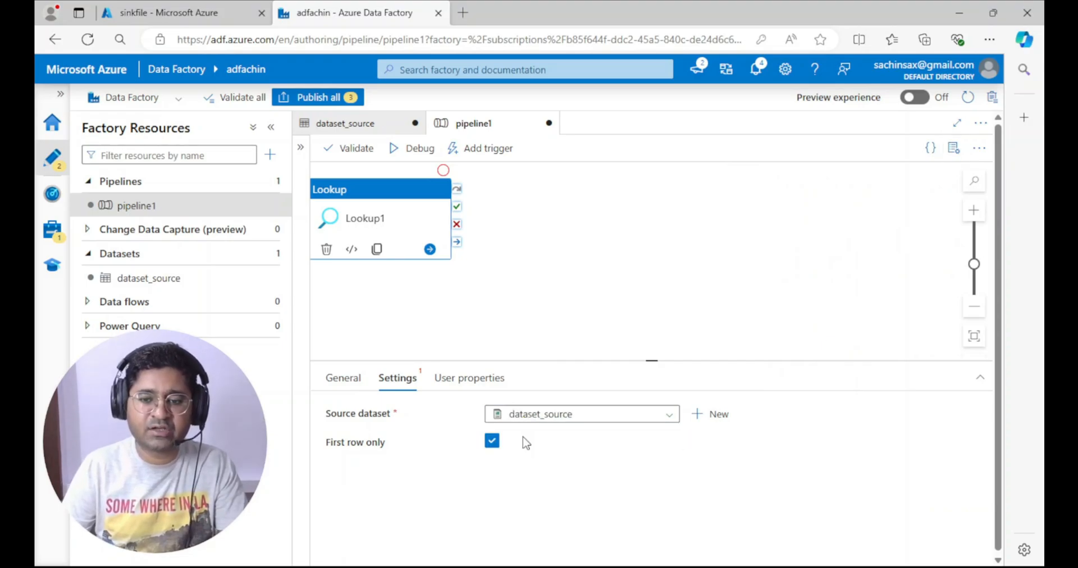
Set the Lookup activity's file path type to Wildcard file path with the wildcard file name *.csv
scroll(427, 435, "down", 2)
scroll(435, 436, "up", 1)
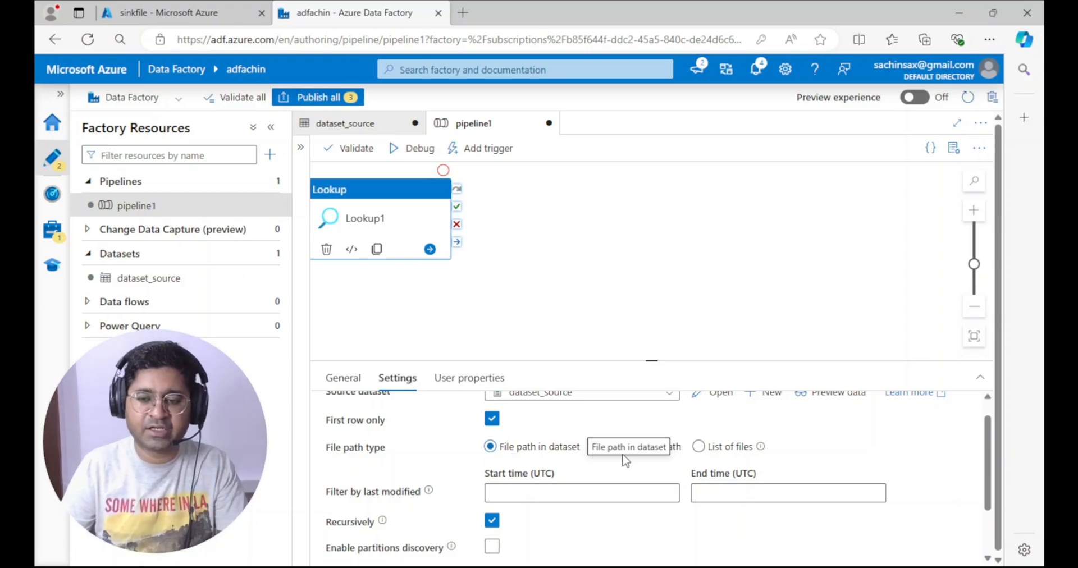
left_click(599, 448)
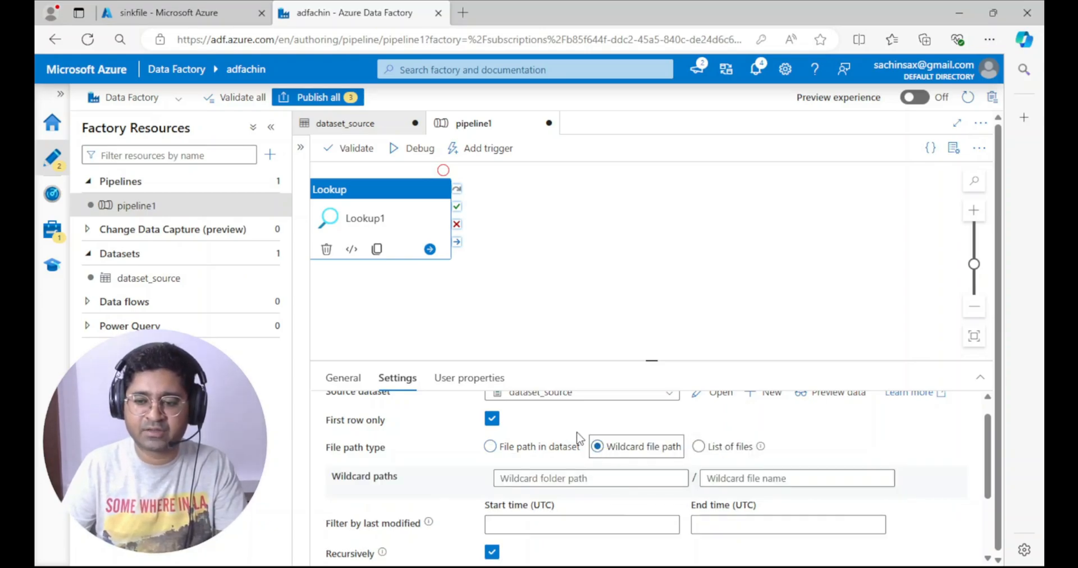
left_click(751, 479)
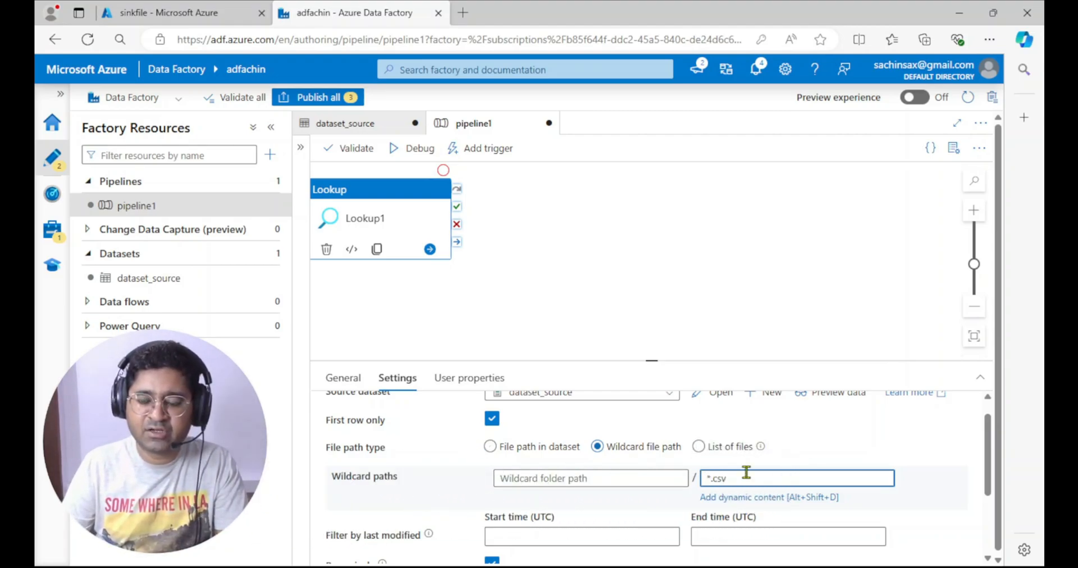
scroll(464, 458, "up", 1)
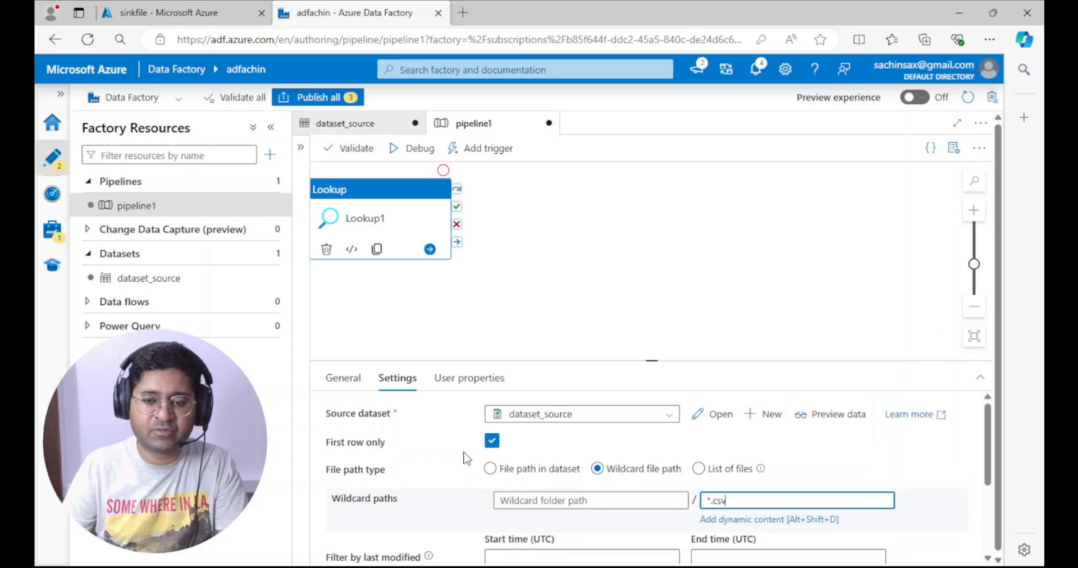
left_click(468, 384)
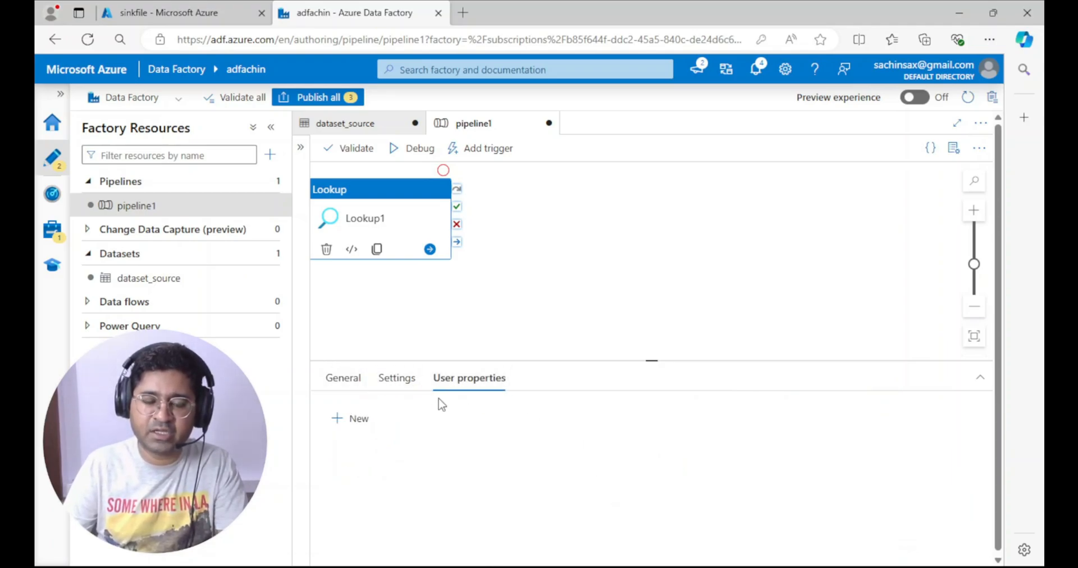
left_click(394, 378)
scroll(725, 461, "down", 2)
scroll(712, 473, "up", 2)
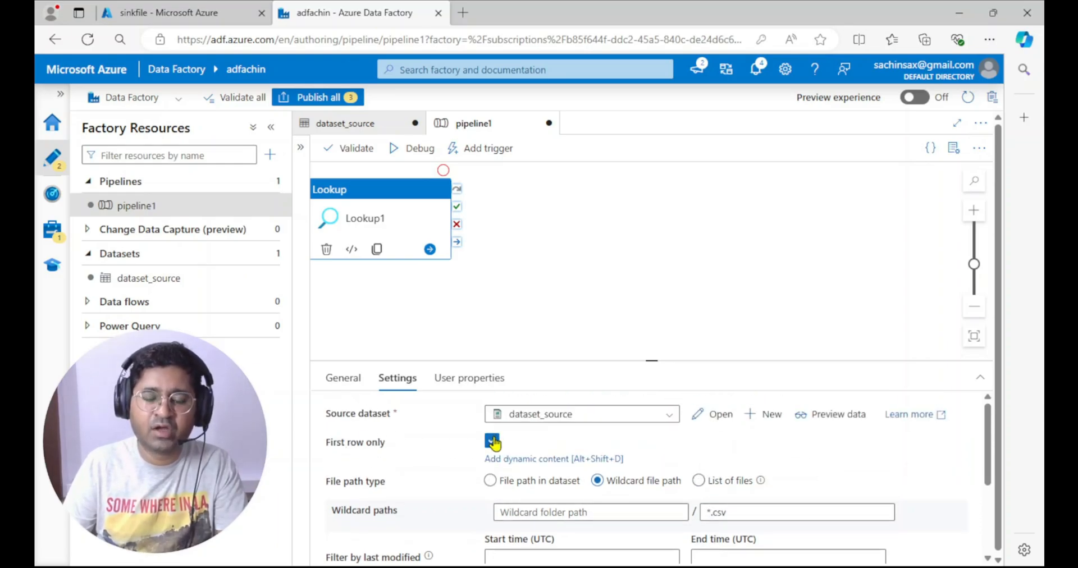
left_click(492, 444)
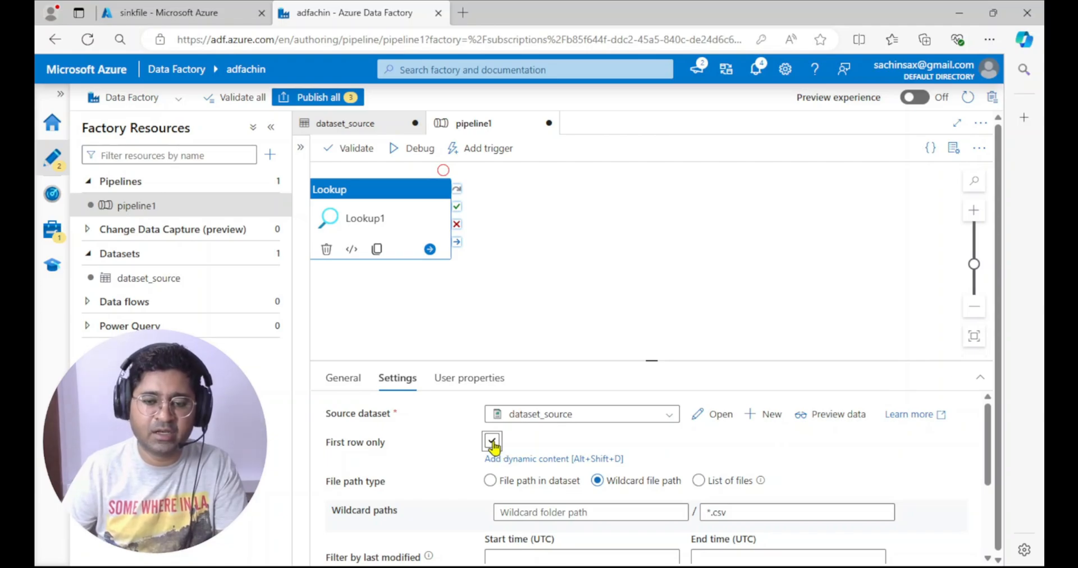
left_click(492, 442)
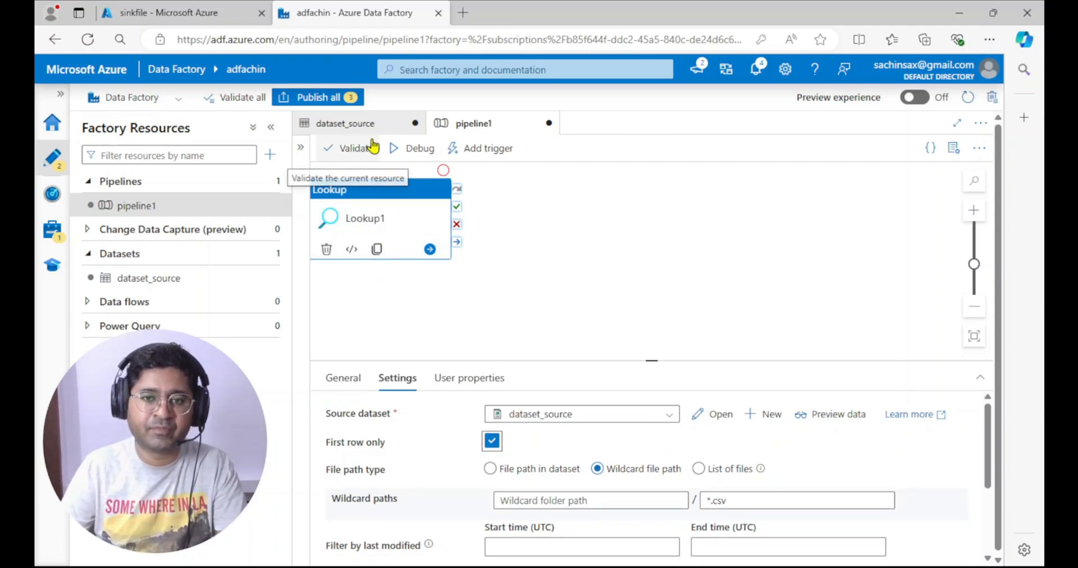
Debug the pipeline with First row only enabled and review the firstRow block in the Lookup activity's output
left_click(394, 153)
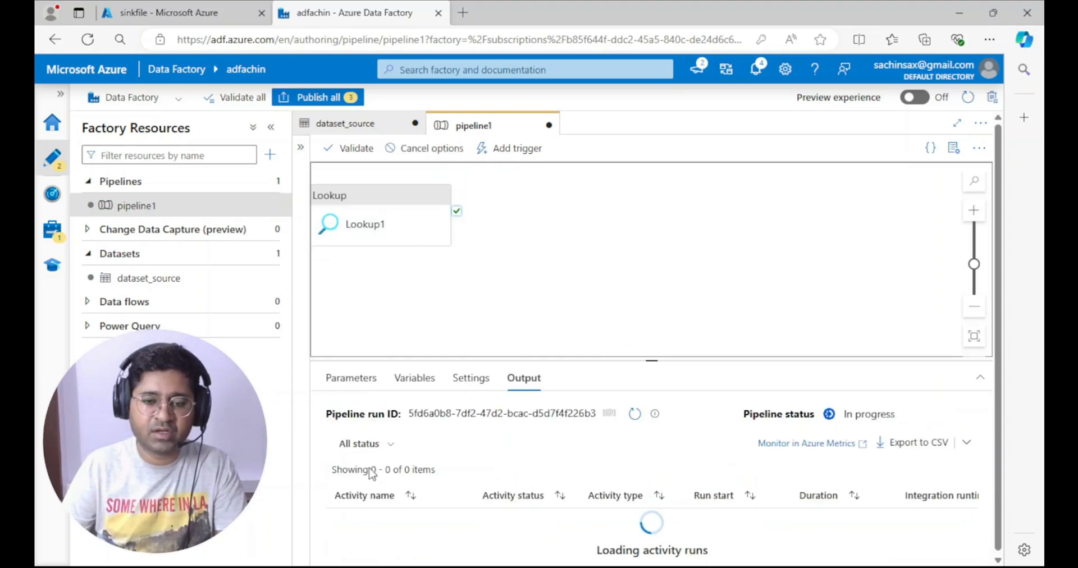
left_click_drag(656, 364, 614, 313)
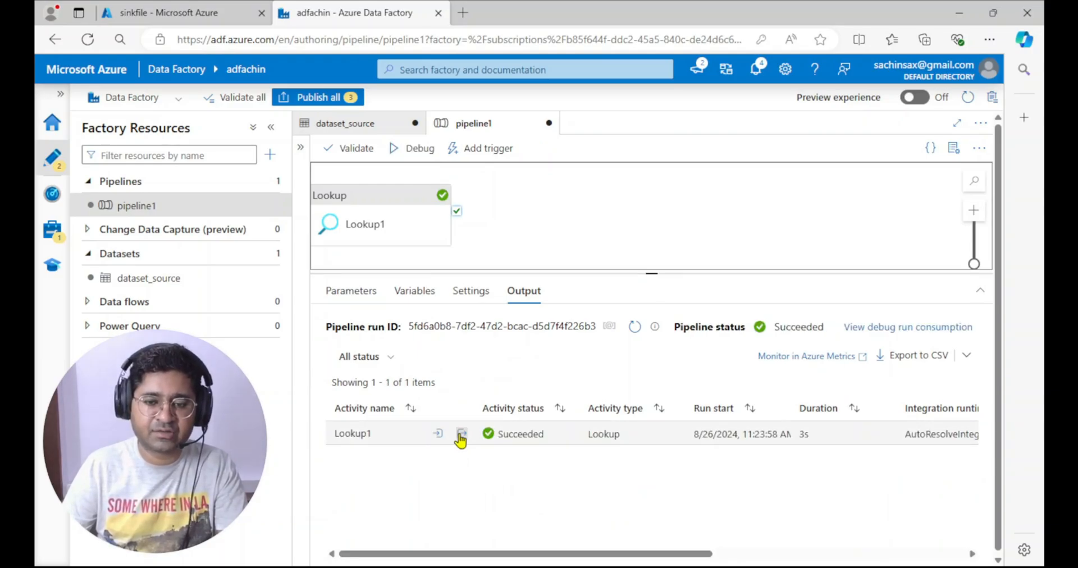
left_click(461, 435)
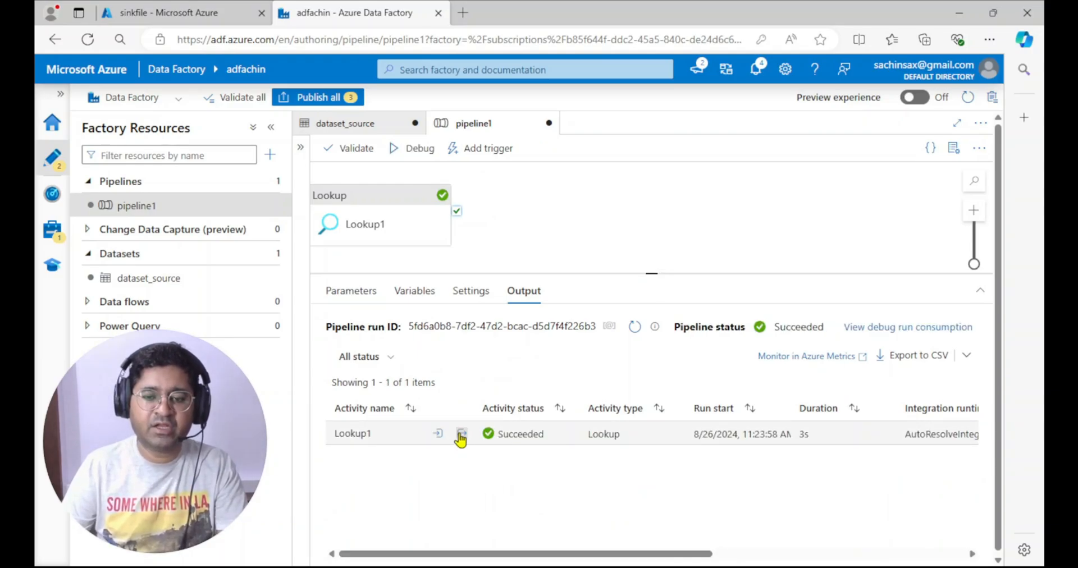
left_click(573, 229)
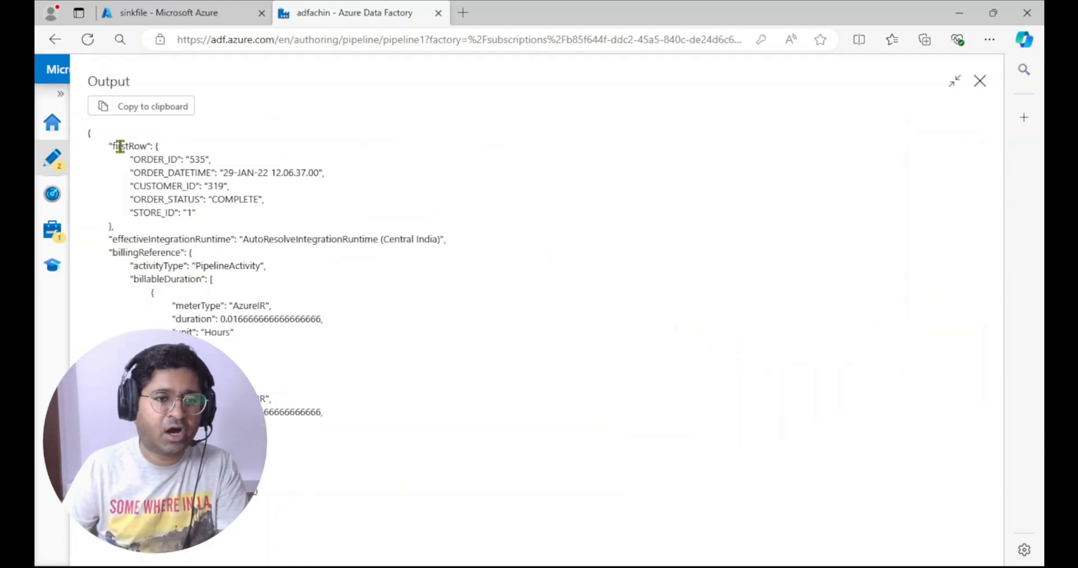
left_click_drag(109, 145, 236, 220)
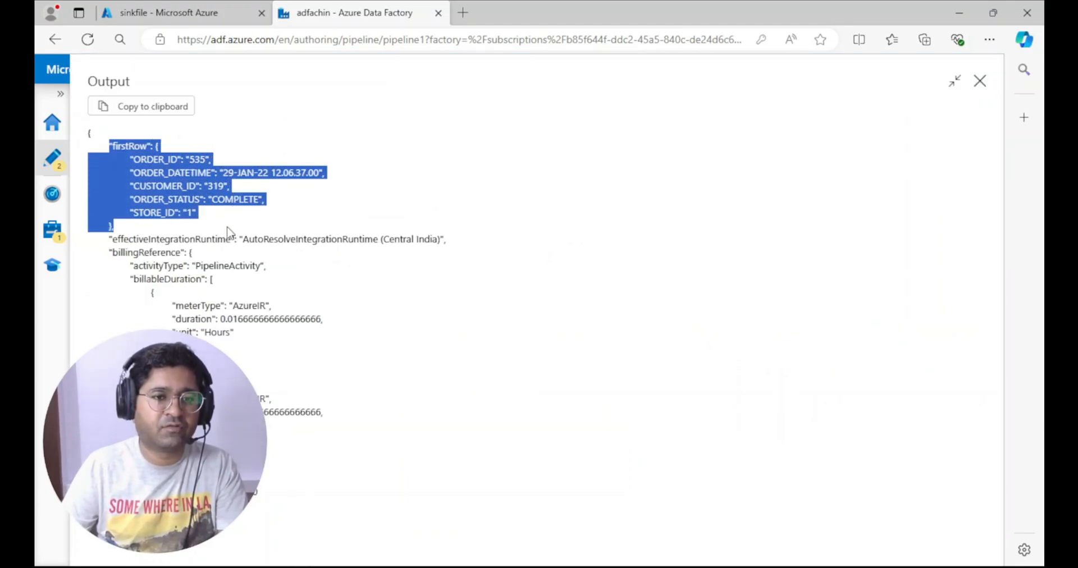
left_click(449, 233)
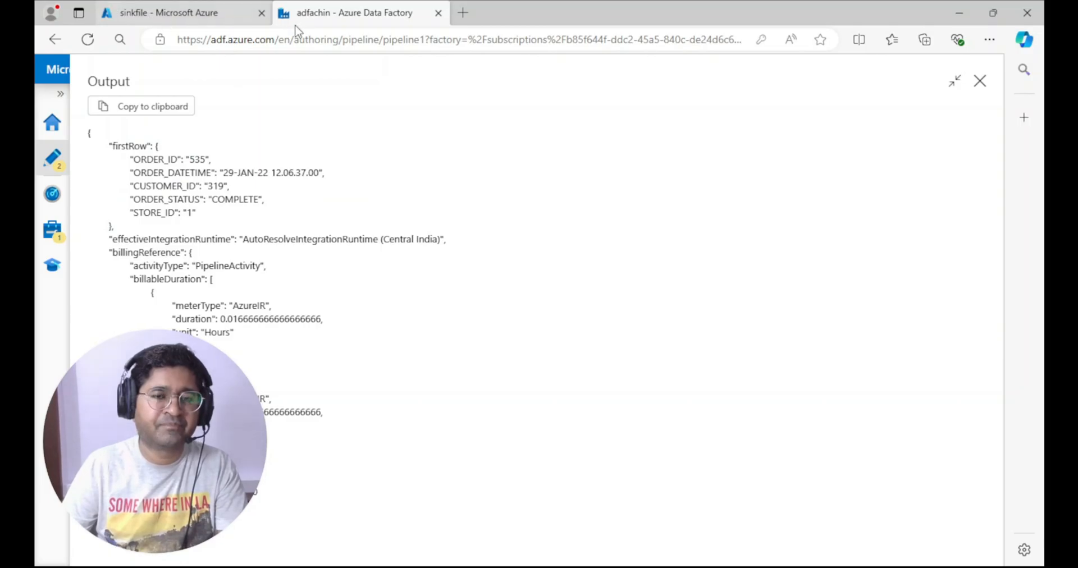
left_click(981, 84)
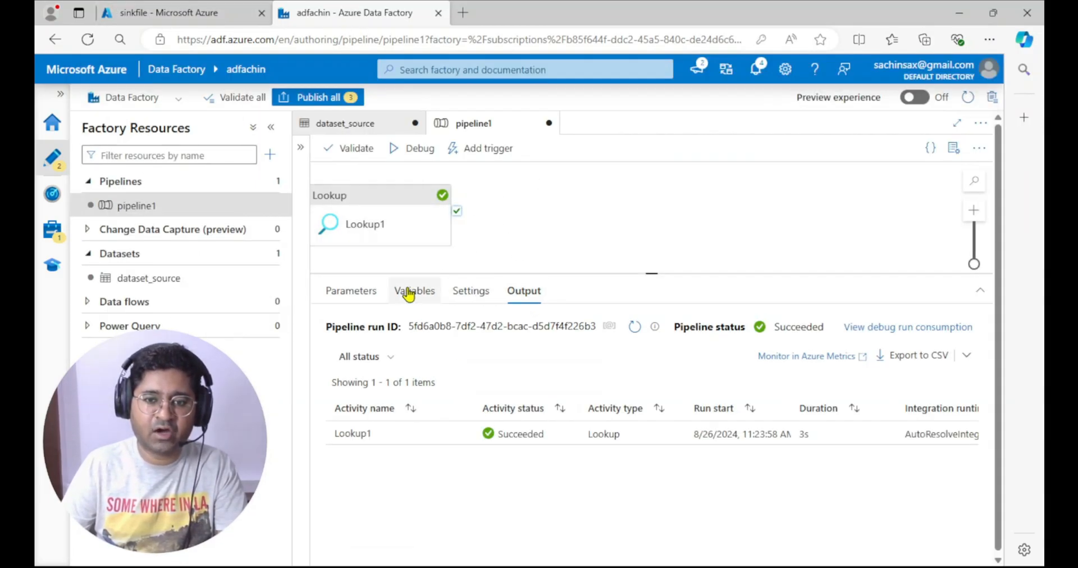
Turn off First row only in the Lookup activity's settings so that it returns all rows
left_click(132, 279)
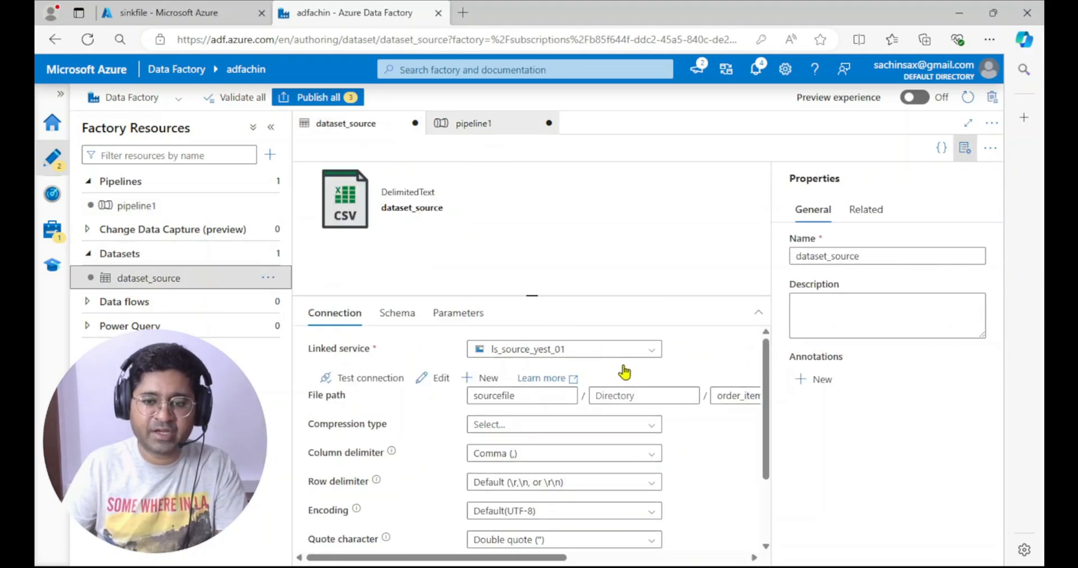
left_click(150, 213)
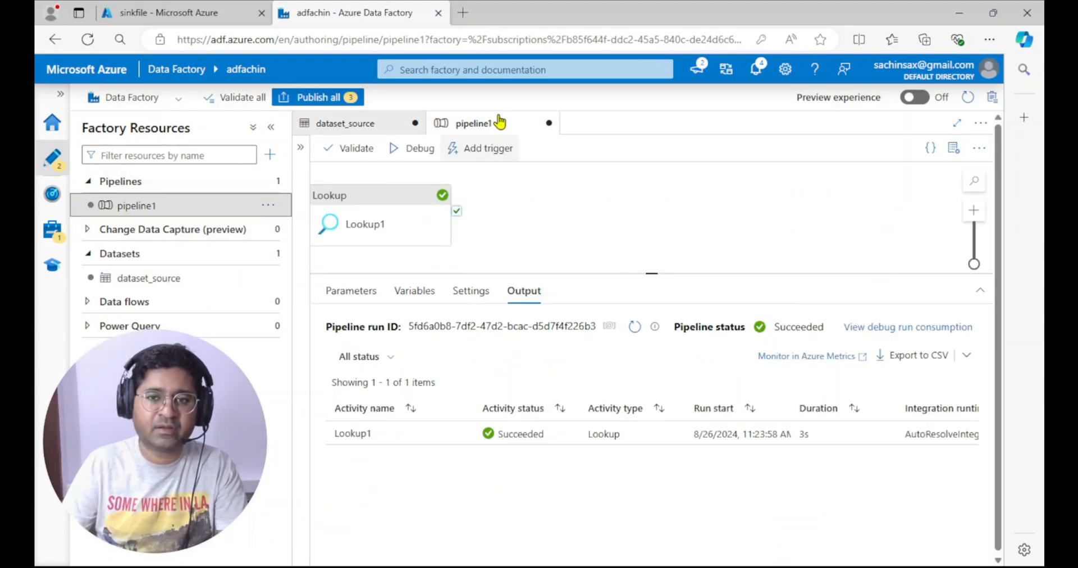
left_click(359, 219)
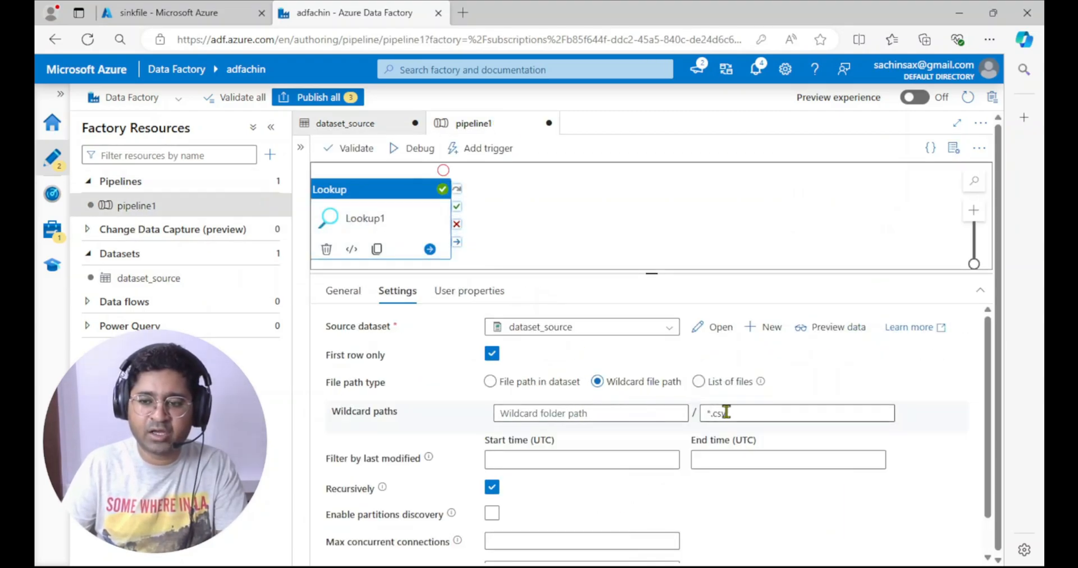
left_click(492, 353)
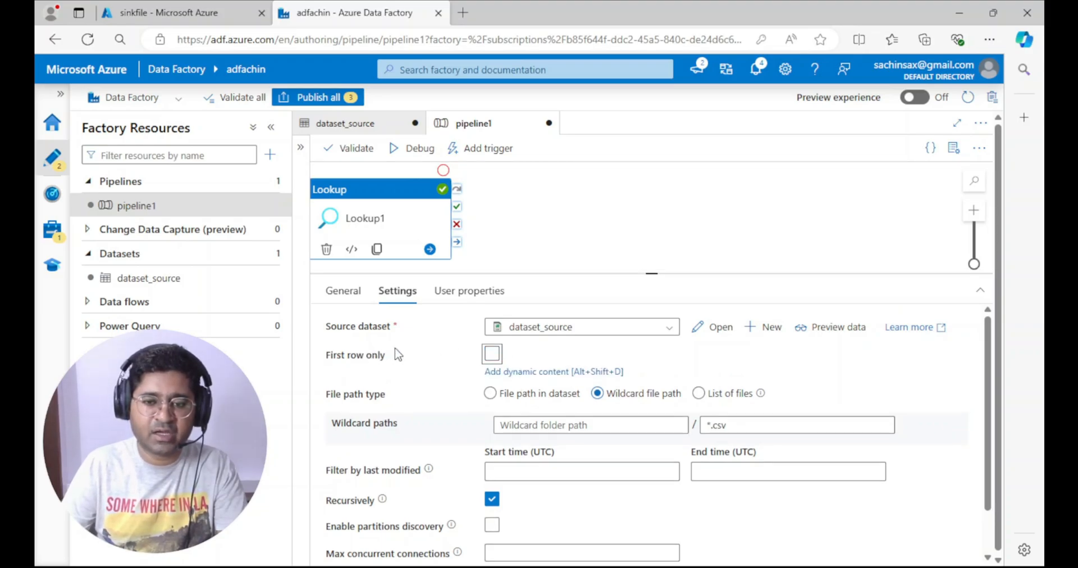
left_click(493, 354)
left_click(493, 355)
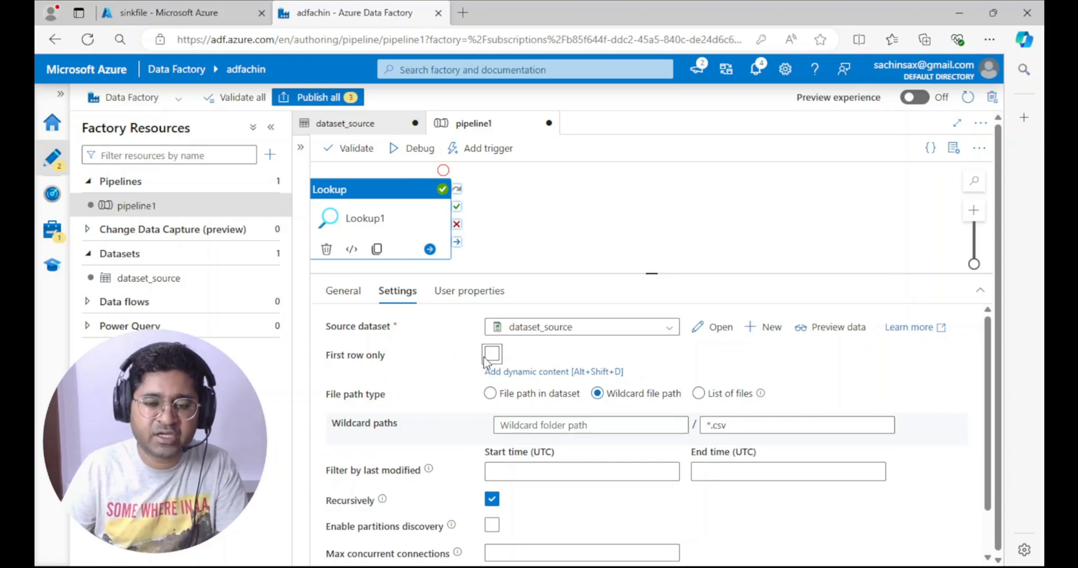
left_click(489, 356)
left_click(490, 356)
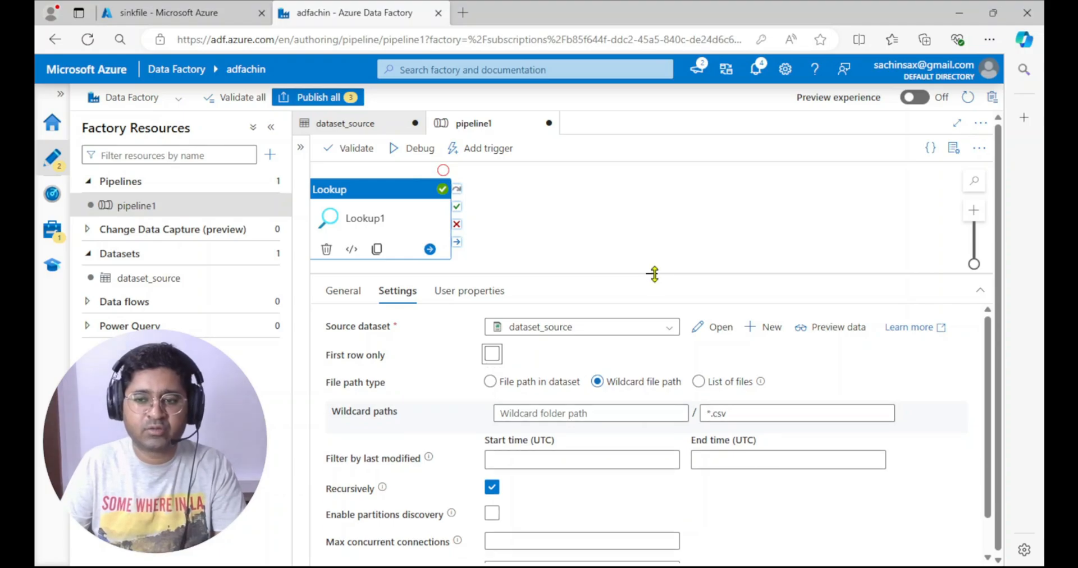
left_click_drag(650, 275, 657, 375)
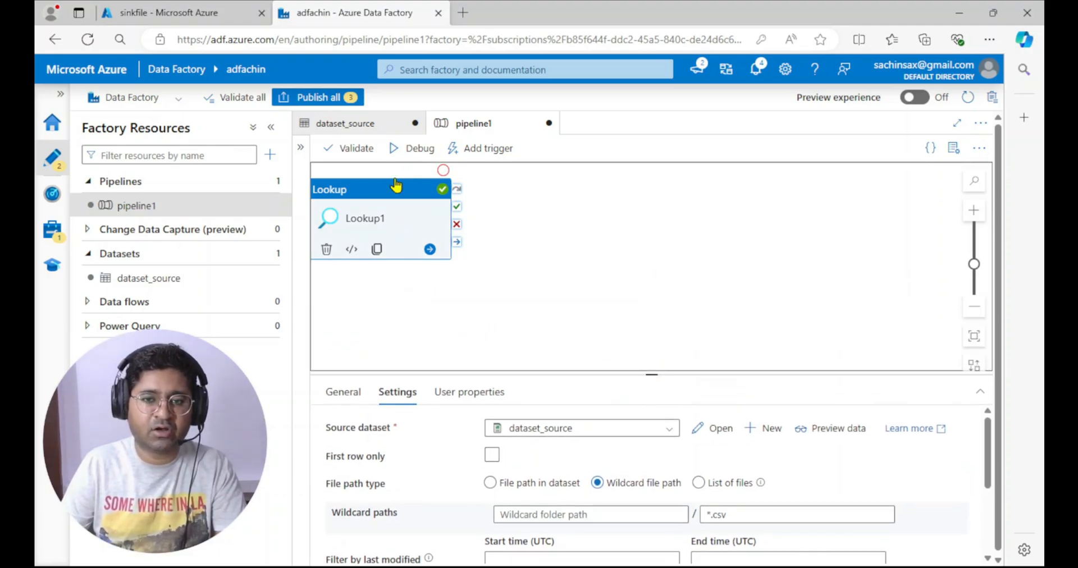
Debug the pipeline again and examine the rows returned in the Lookup activity's output
left_click(398, 156)
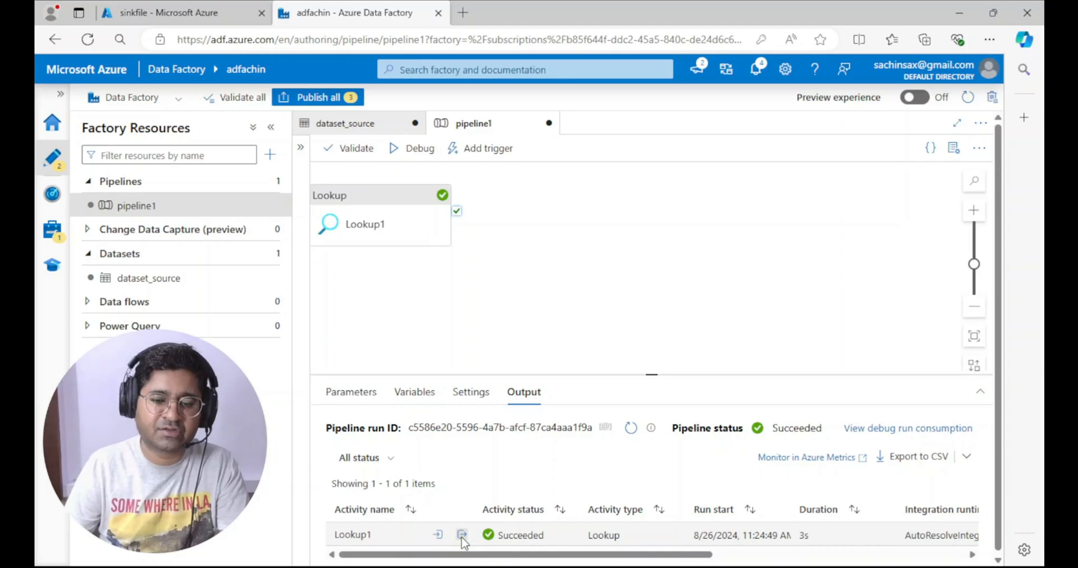
left_click(461, 536)
left_click(574, 331)
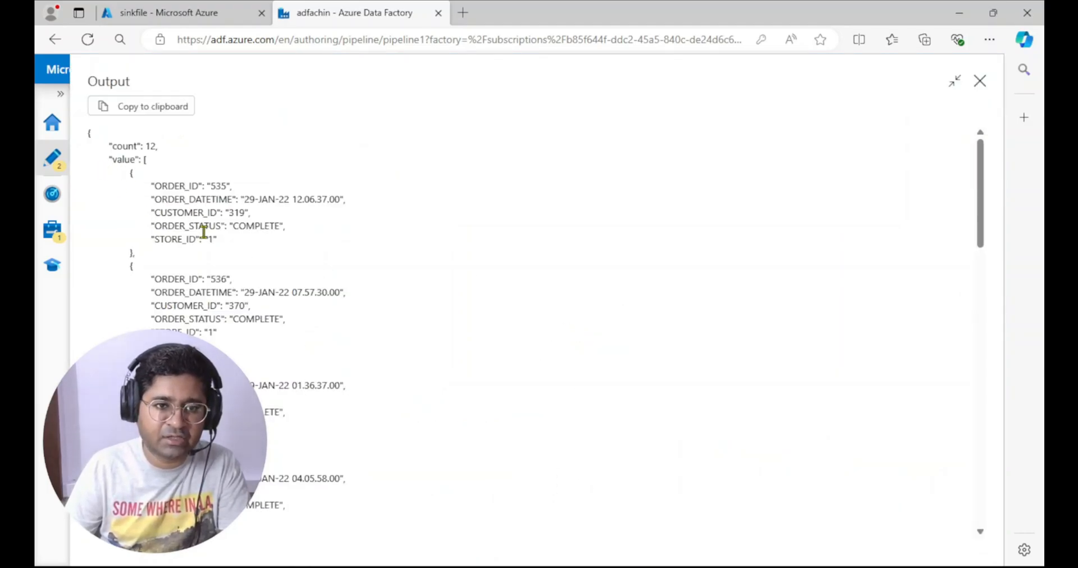
scroll(201, 216, "down", 7)
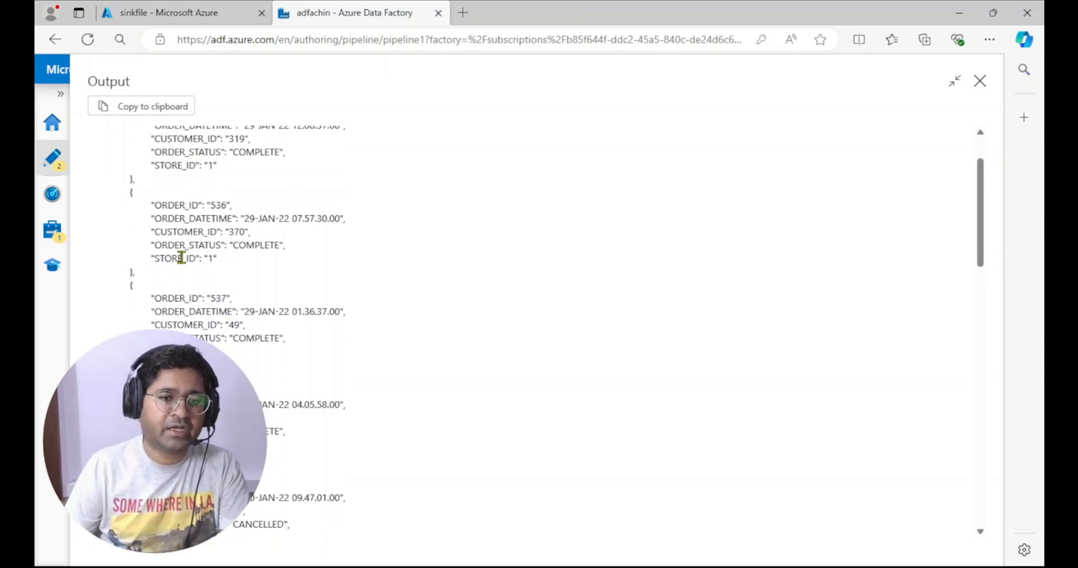
scroll(189, 315, "down", 10)
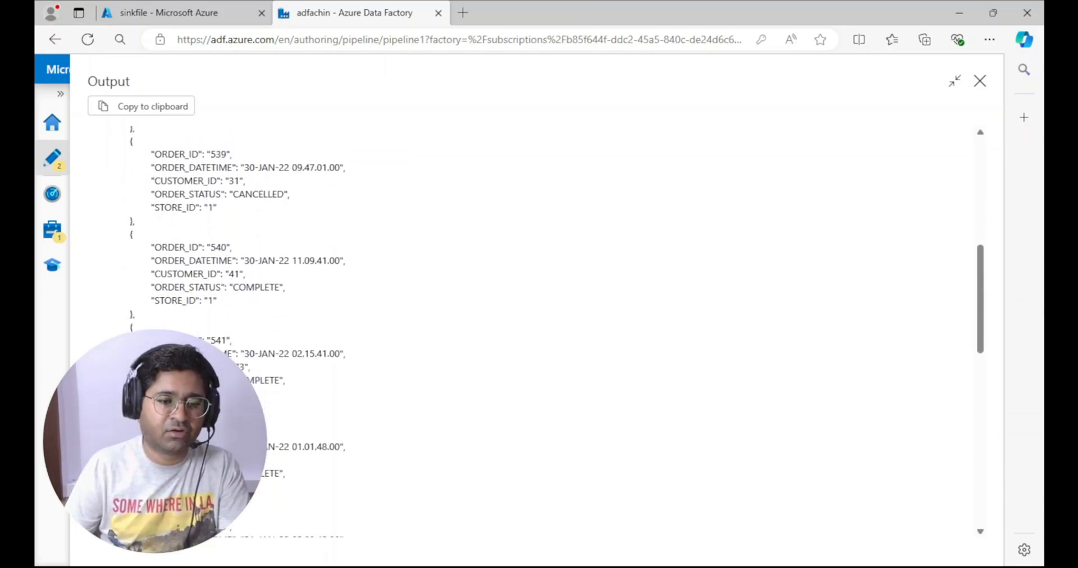
Review the count and the value array of order records in the Lookup activity's output, and close the output
scroll(189, 315, "up", 15)
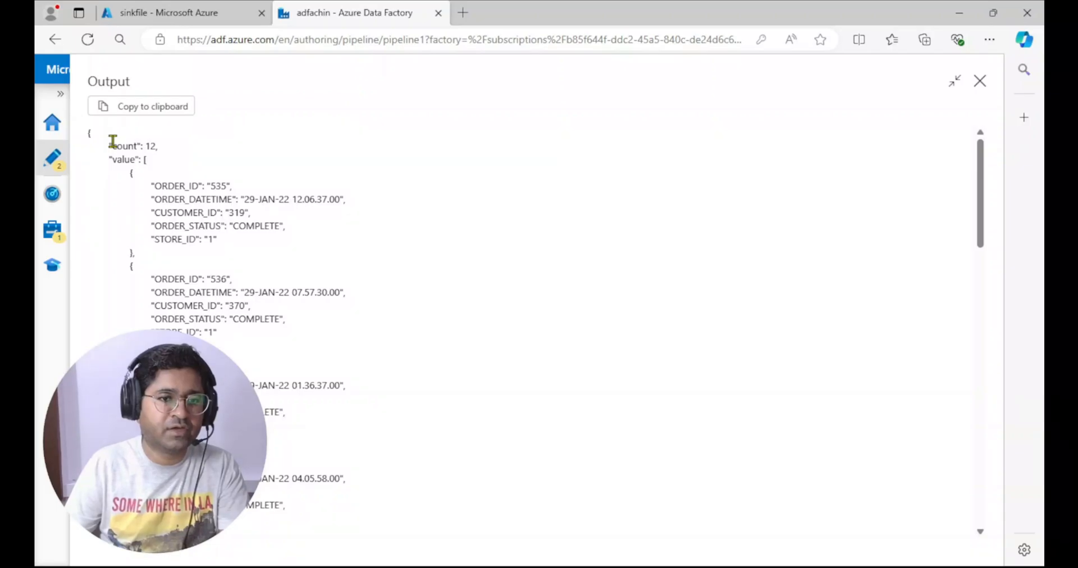
left_click_drag(109, 141, 161, 149)
left_click(205, 195)
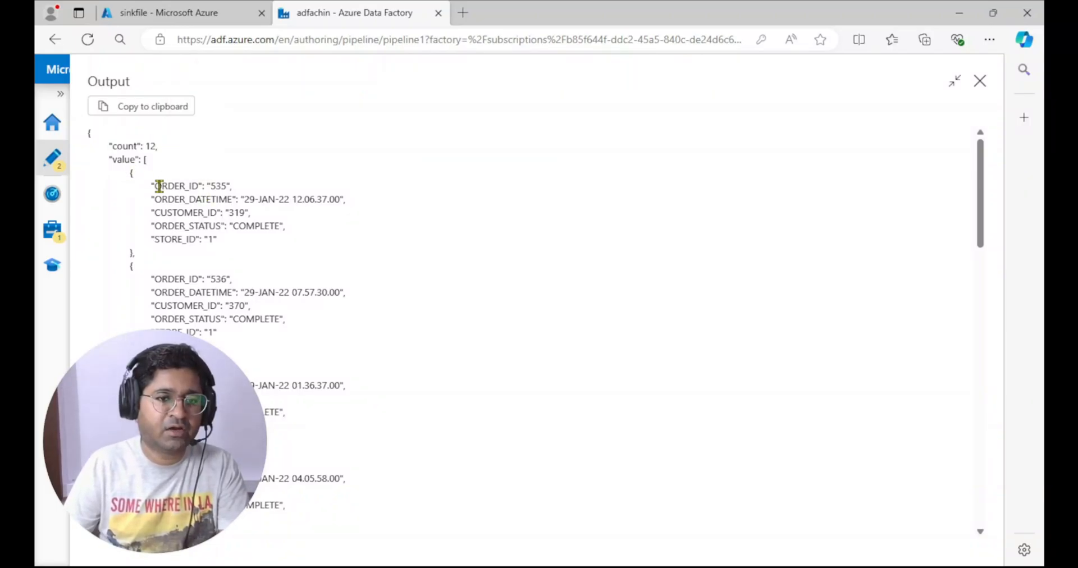
scroll(188, 270, "down", 10)
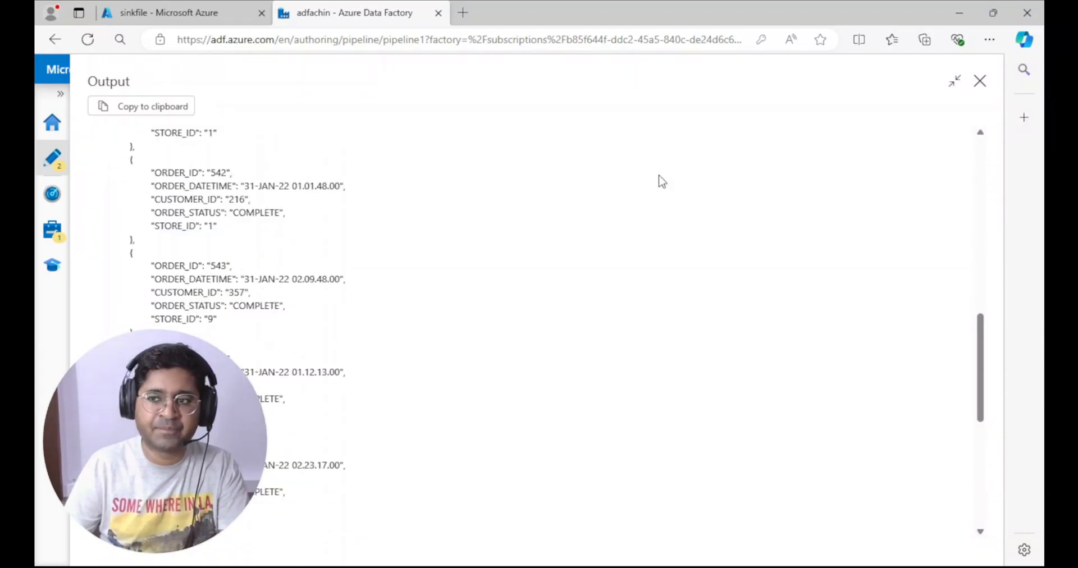
left_click(979, 86)
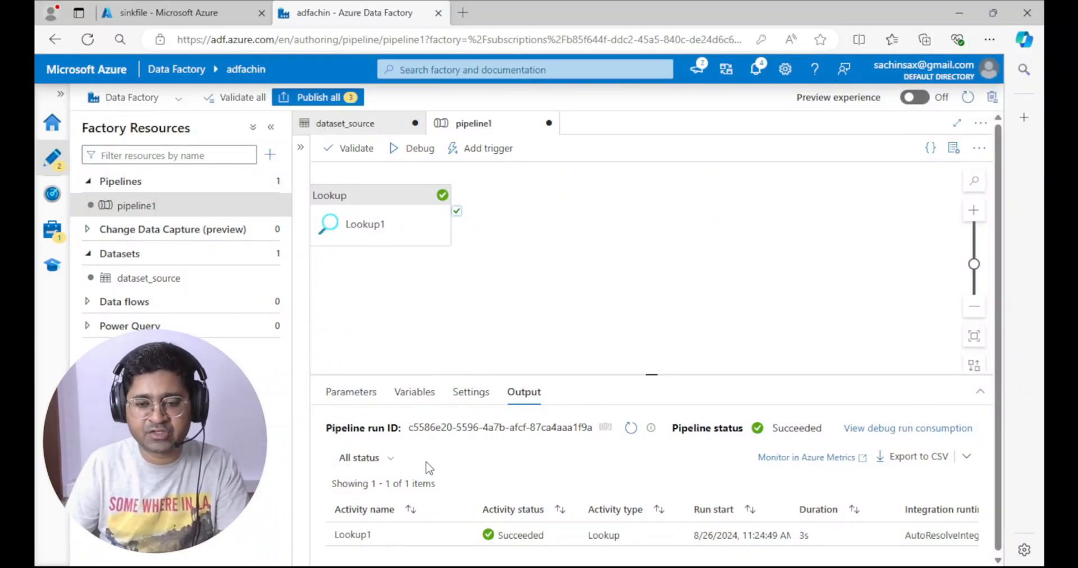
Move the Lookup1 activity away from the canvas edge and select it to show its settings
left_click(414, 392)
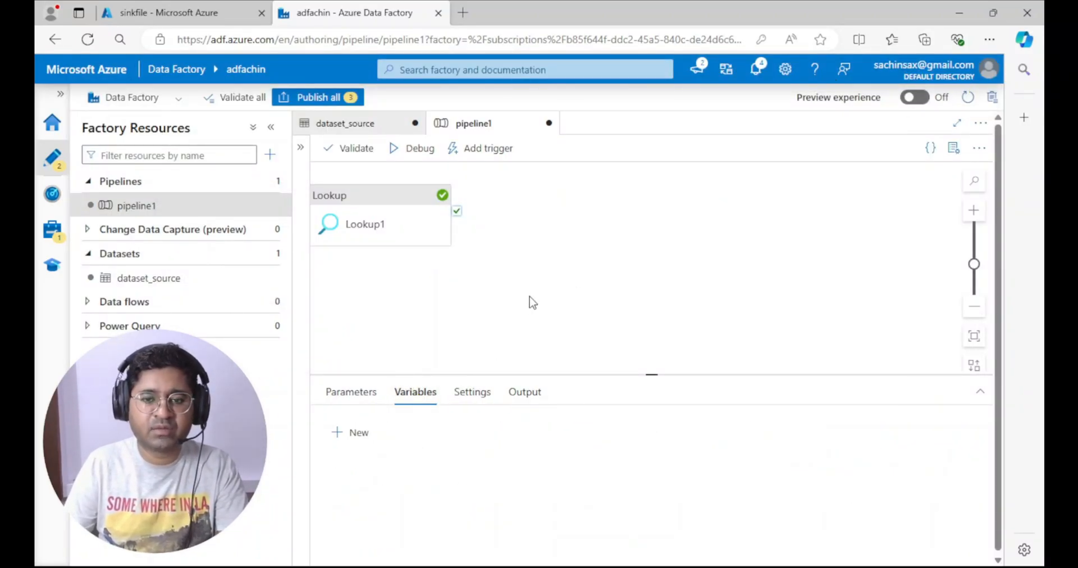
left_click_drag(340, 225, 439, 231)
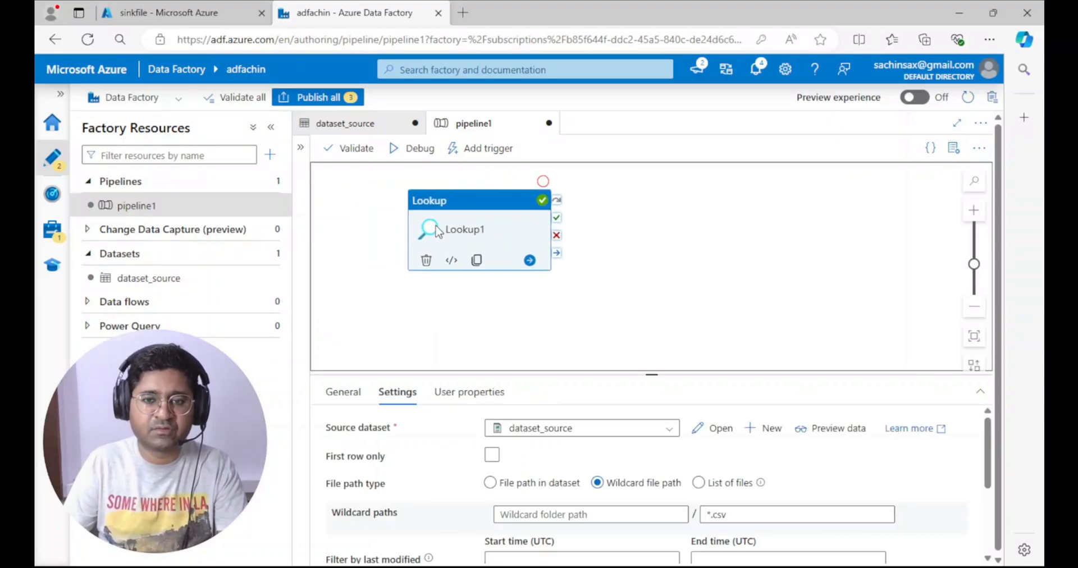
left_click(653, 279)
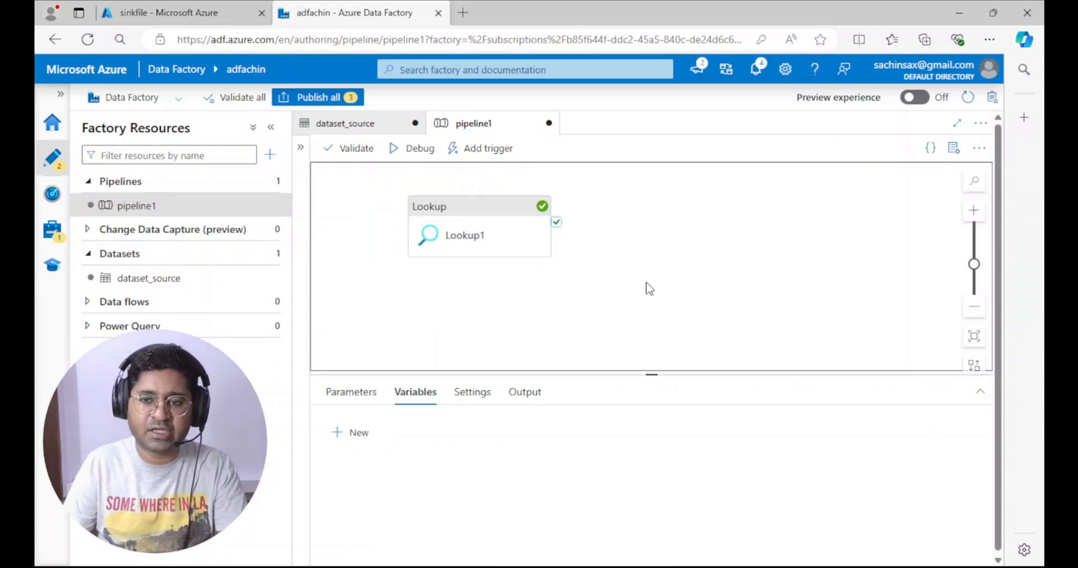
left_click(466, 227)
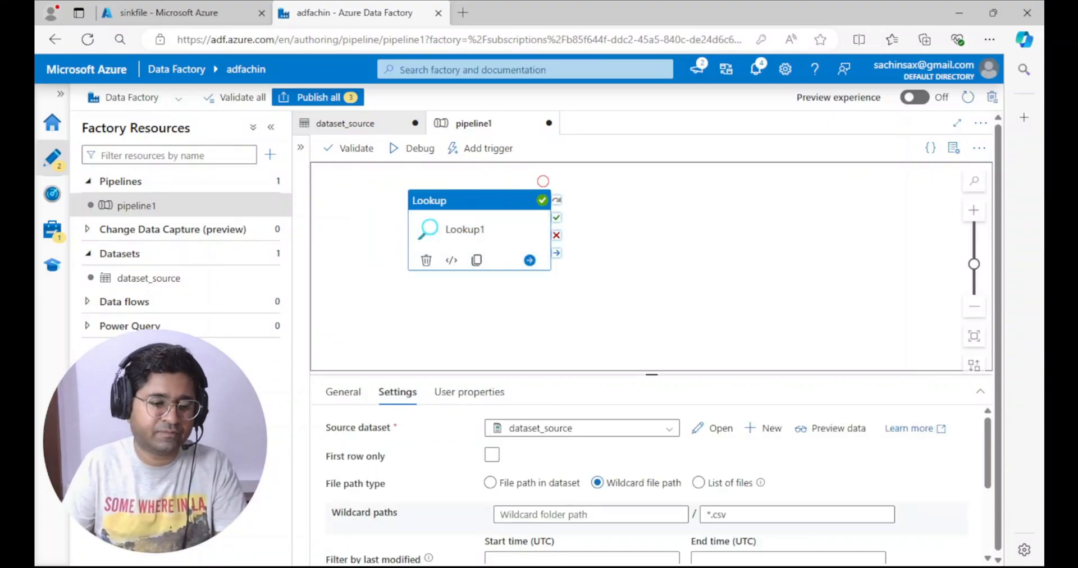